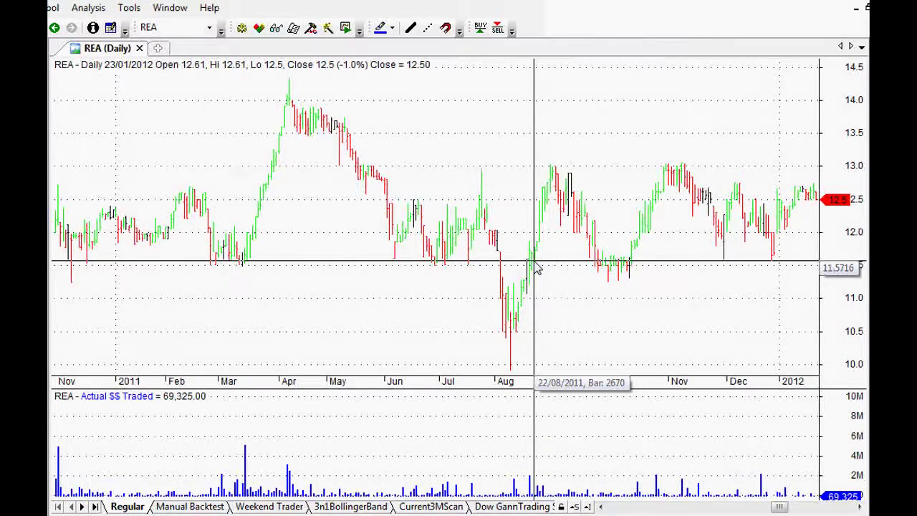
Inspect price bars on the REA daily chart with the crosshair.
{"action": "mouse_move", "coordinate": [542, 235]}
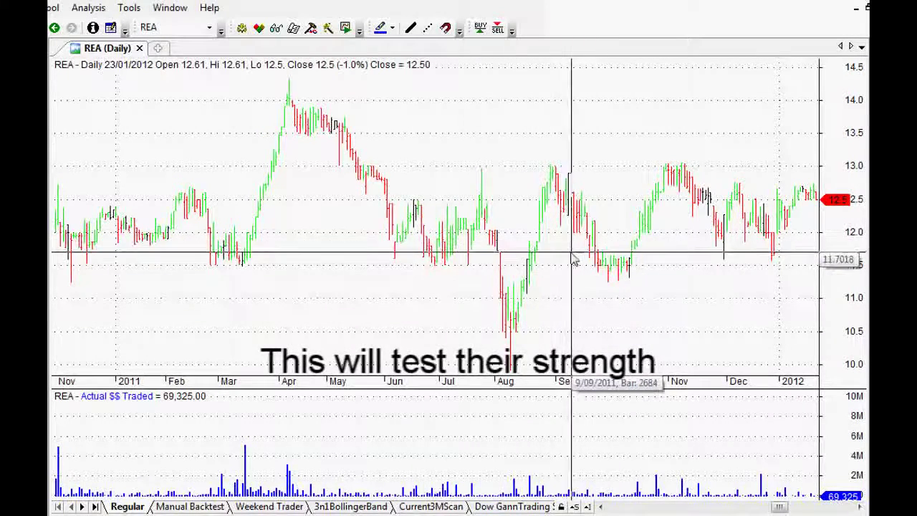
{"action": "mouse_move", "coordinate": [543, 279]}
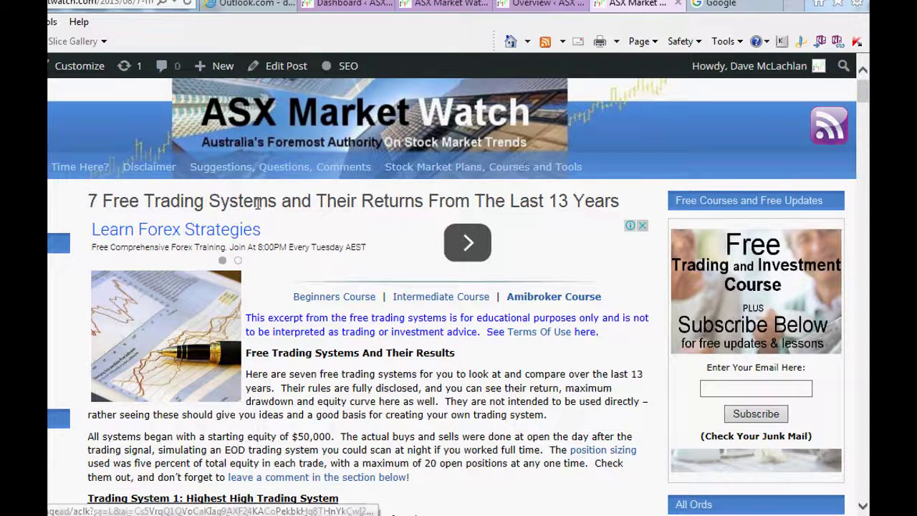
Highlight the article title, then read down toward the comments.
{"action": "left_click_drag", "start_coordinate": [92, 200], "coordinate": [409, 204]}
{"action": "left_click", "coordinate": [400, 206]}
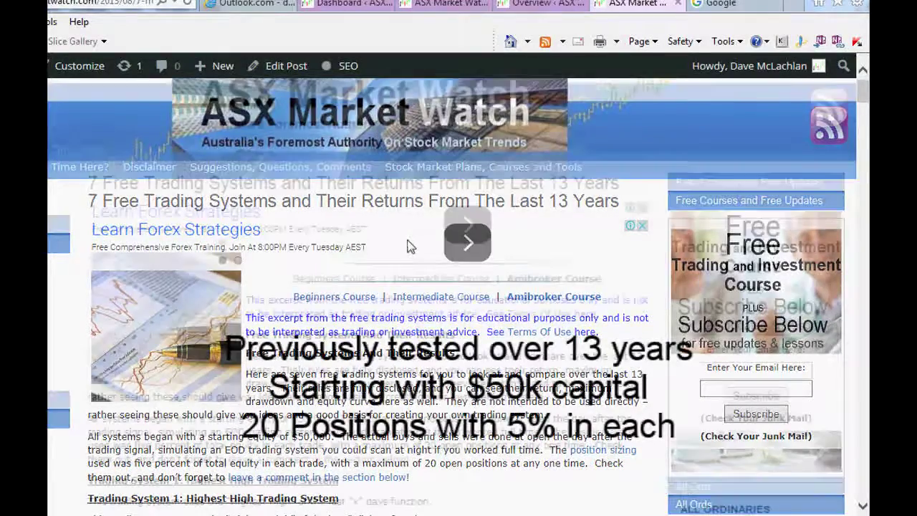
{"action": "scroll", "coordinate": [409, 246], "scroll_direction": "down", "scroll_amount": 3}
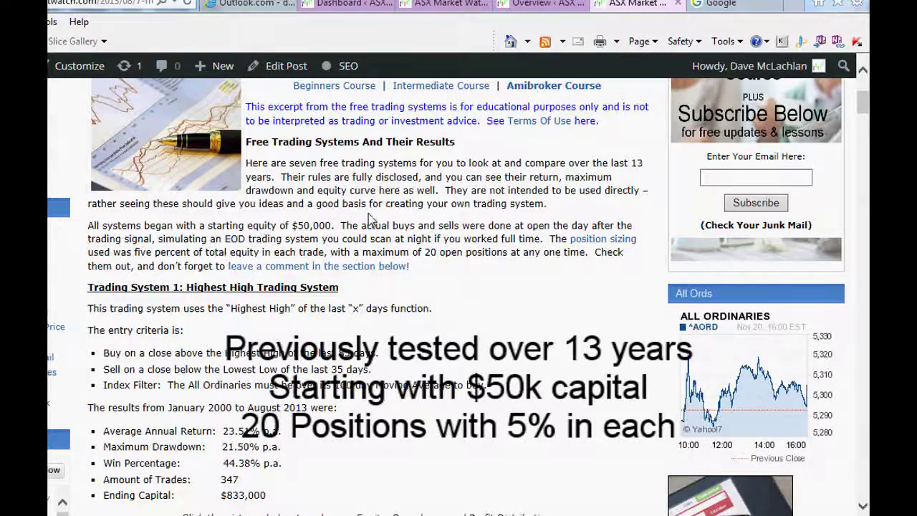
{"action": "scroll", "coordinate": [371, 216], "scroll_direction": "down", "scroll_amount": 2}
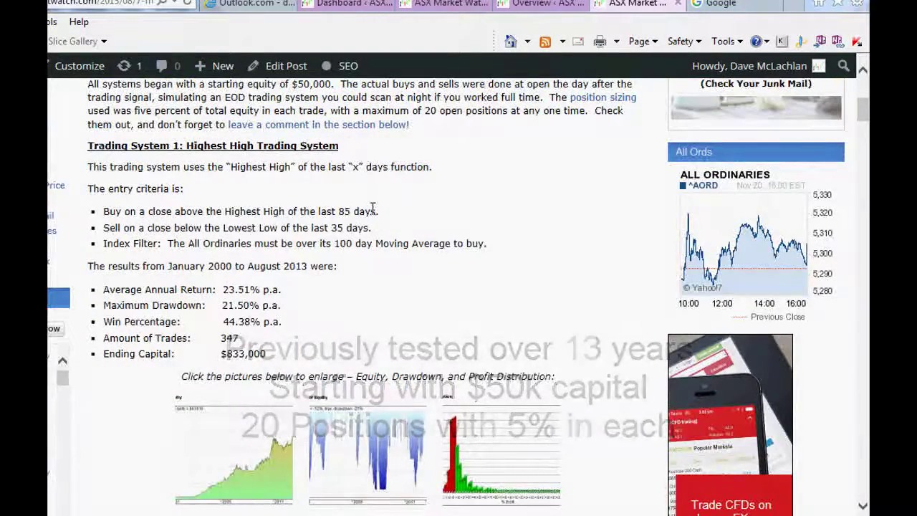
{"action": "scroll", "coordinate": [371, 208], "scroll_direction": "down", "scroll_amount": 10}
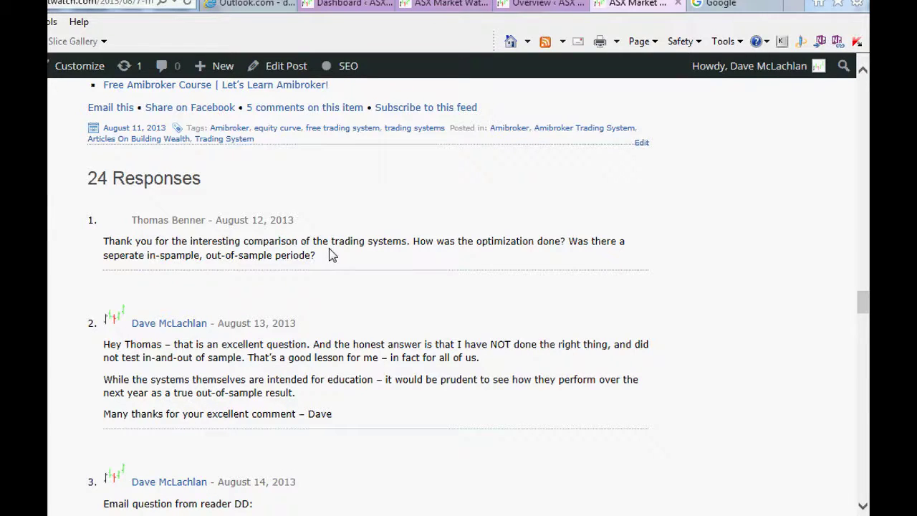
Scroll back up to the start of the trading systems list.
{"action": "scroll", "coordinate": [340, 262], "scroll_direction": "up", "scroll_amount": 15}
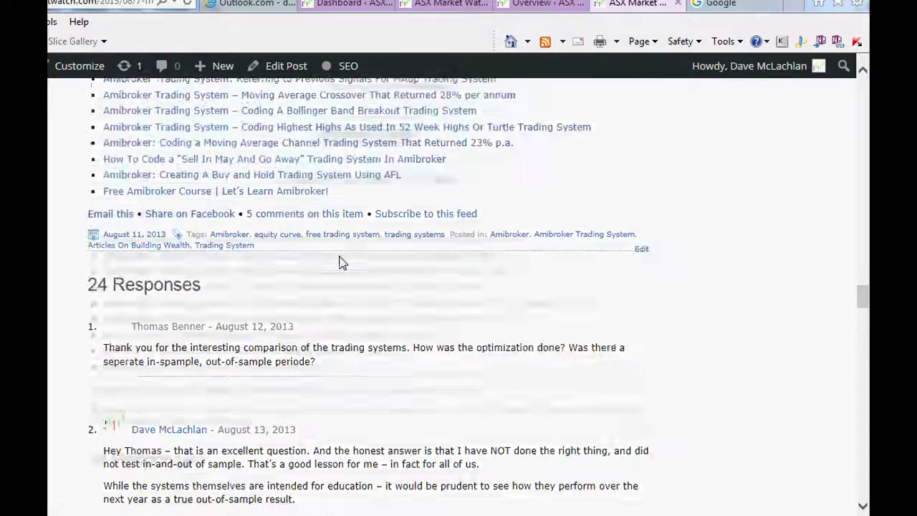
{"action": "scroll", "coordinate": [342, 259], "scroll_direction": "up", "scroll_amount": 5}
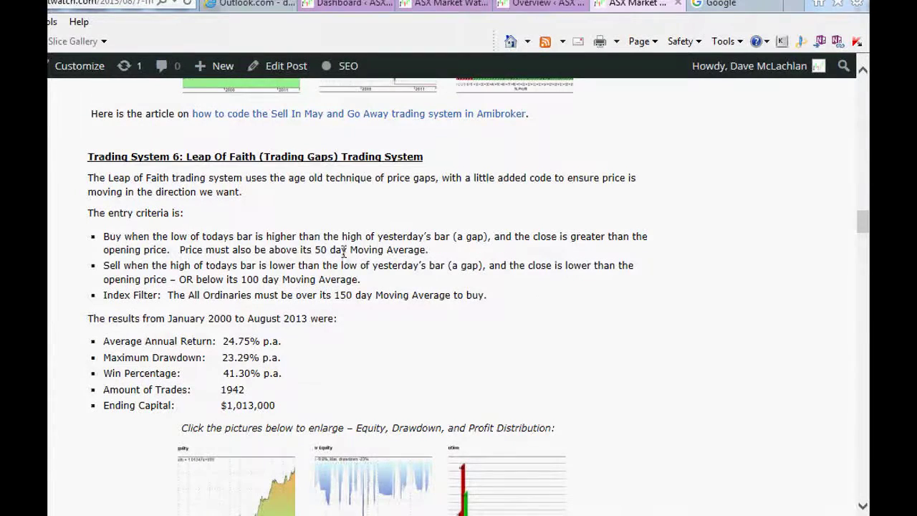
{"action": "scroll", "coordinate": [348, 251], "scroll_direction": "up", "scroll_amount": 8}
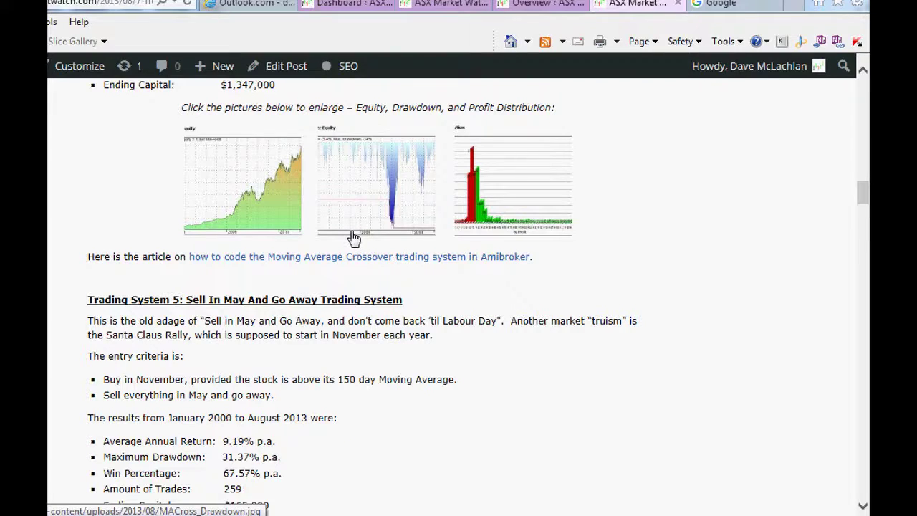
{"action": "scroll", "coordinate": [369, 289], "scroll_direction": "up", "scroll_amount": 1}
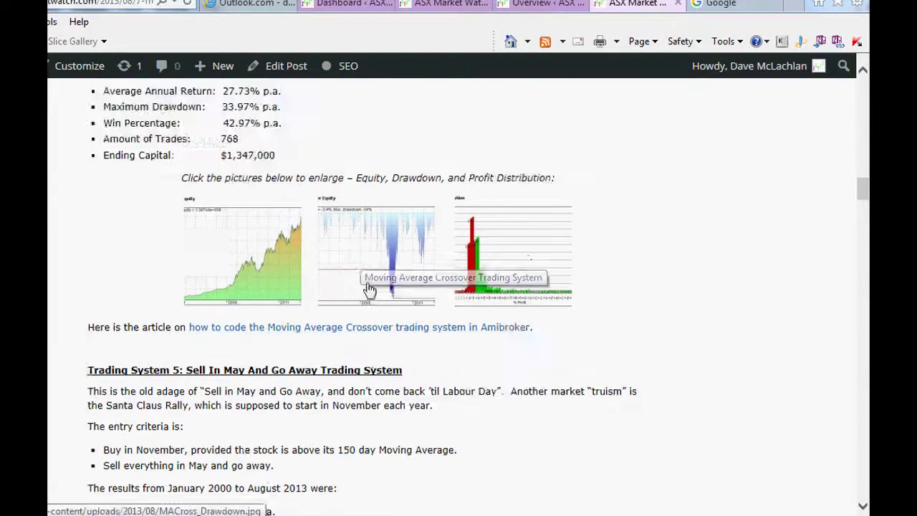
{"action": "scroll", "coordinate": [369, 288], "scroll_direction": "up", "scroll_amount": 7}
{"action": "scroll", "coordinate": [369, 287], "scroll_direction": "up", "scroll_amount": 10}
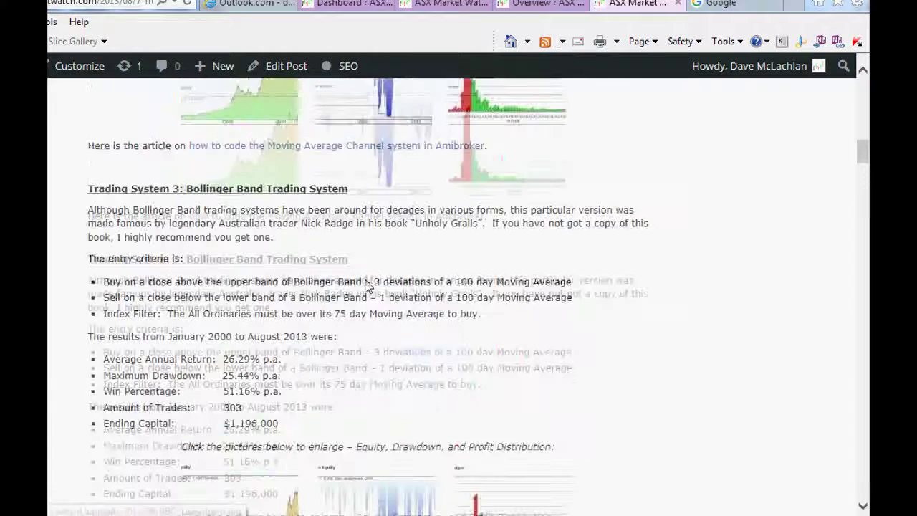
{"action": "scroll", "coordinate": [368, 286], "scroll_direction": "up", "scroll_amount": 5}
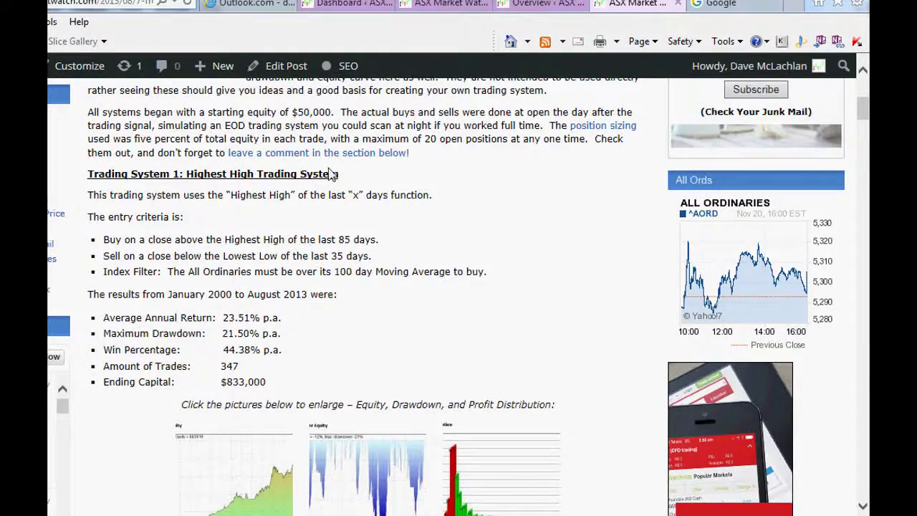
Read down through Trading Systems 1–7 and their 13-year results.
{"action": "scroll", "coordinate": [330, 175], "scroll_direction": "down", "scroll_amount": 5}
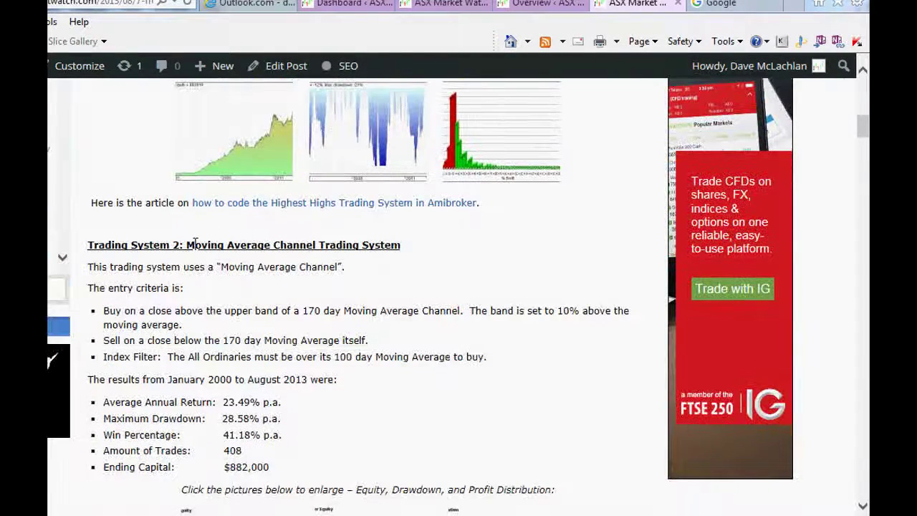
{"action": "scroll", "coordinate": [263, 241], "scroll_direction": "down", "scroll_amount": 5}
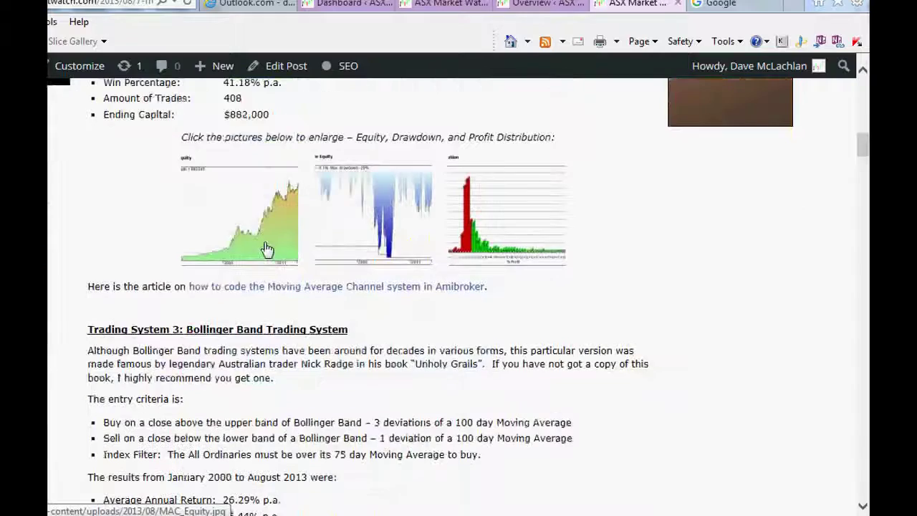
{"action": "scroll", "coordinate": [283, 313], "scroll_direction": "down", "scroll_amount": 6}
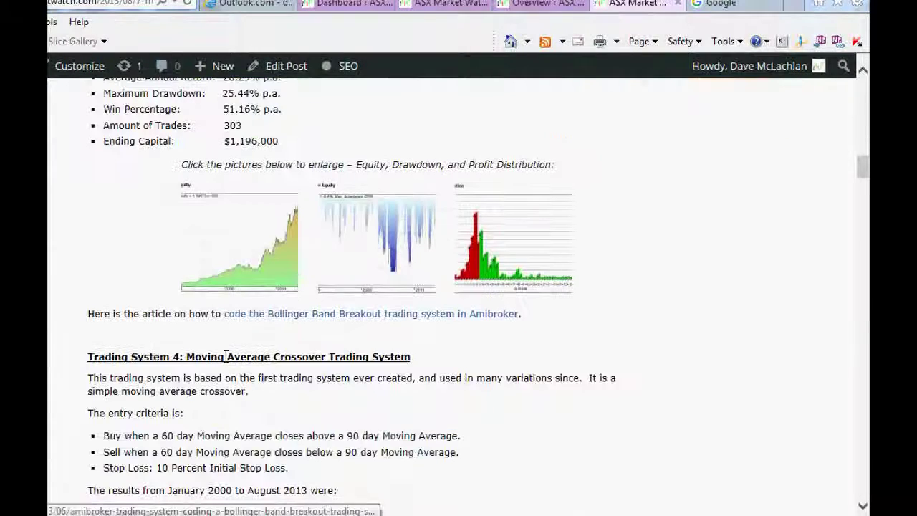
{"action": "scroll", "coordinate": [273, 358], "scroll_direction": "down", "scroll_amount": 2}
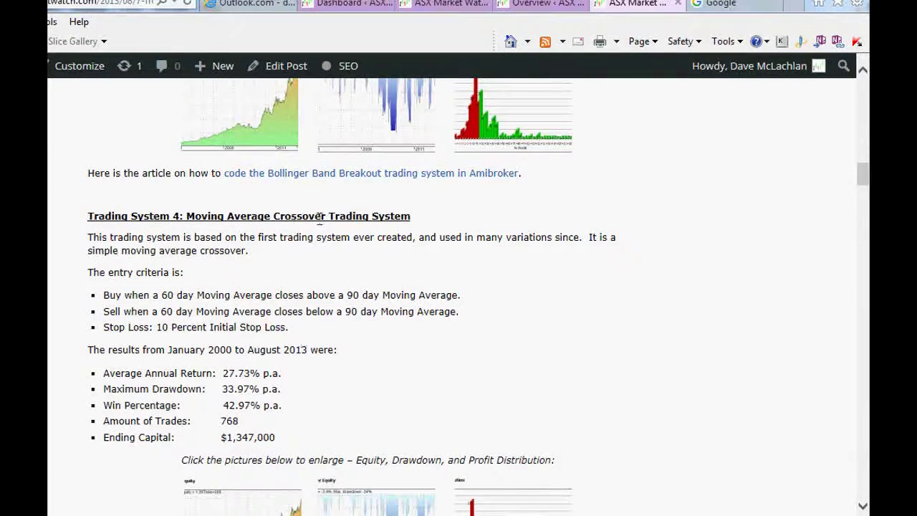
{"action": "scroll", "coordinate": [337, 273], "scroll_direction": "down", "scroll_amount": 7}
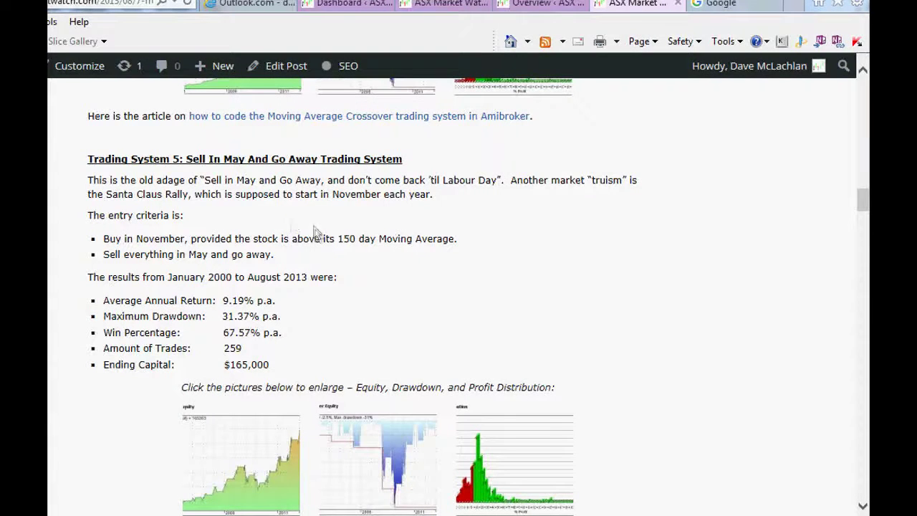
{"action": "scroll", "coordinate": [297, 223], "scroll_direction": "down", "scroll_amount": 2}
{"action": "scroll", "coordinate": [301, 224], "scroll_direction": "down", "scroll_amount": 3}
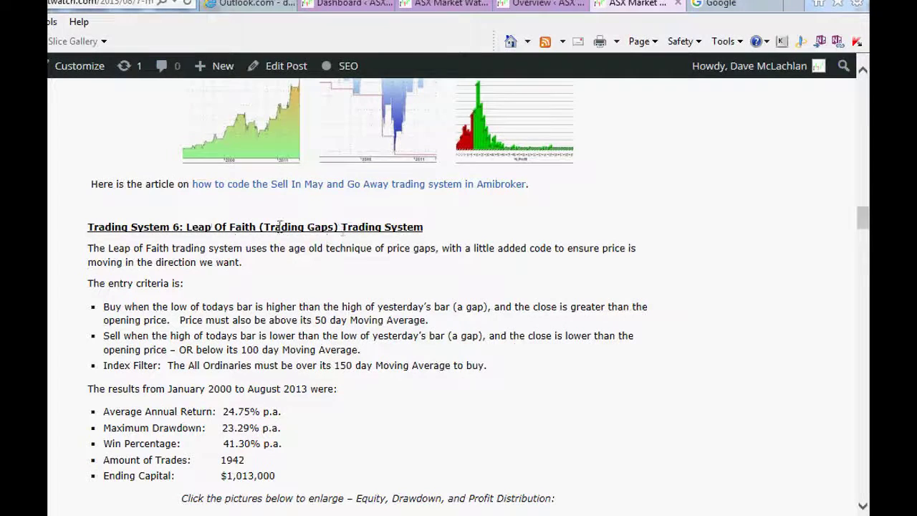
{"action": "scroll", "coordinate": [373, 247], "scroll_direction": "down", "scroll_amount": 5}
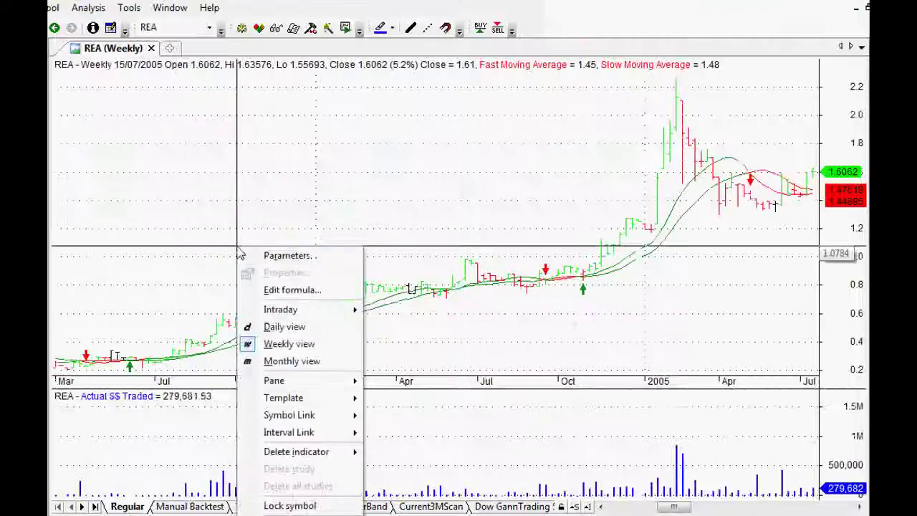
Switch from AmiBroker to the Excel workbook showing the CAR histogram.
{"action": "mouse_move", "coordinate": [174, 487]}
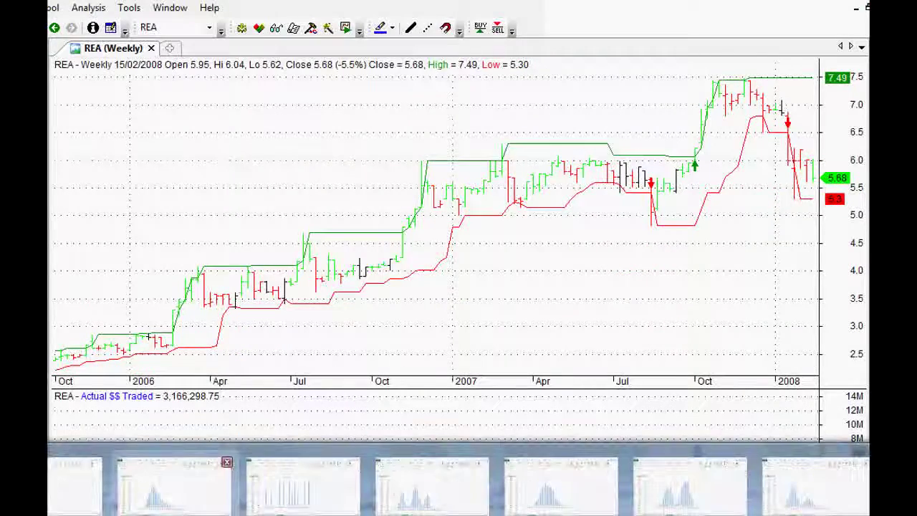
{"action": "left_click", "coordinate": [174, 487]}
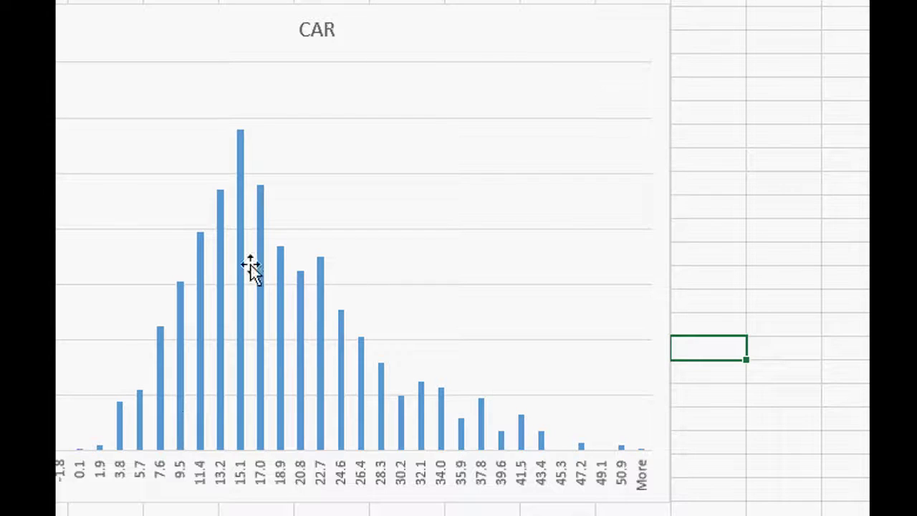
Select the CAR histogram chart, its bar series, the 15.1 bar and the plot area.
{"action": "left_click", "coordinate": [236, 143]}
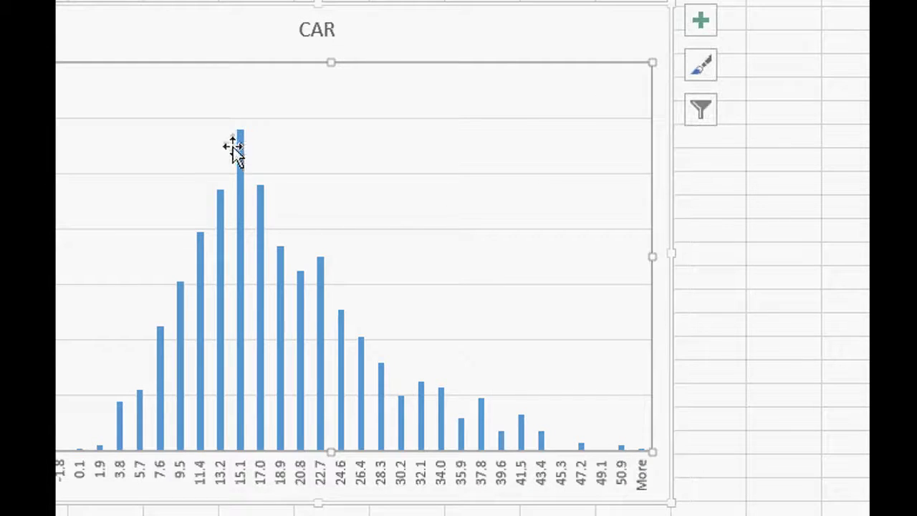
{"action": "left_click", "coordinate": [239, 149]}
{"action": "left_click", "coordinate": [242, 149]}
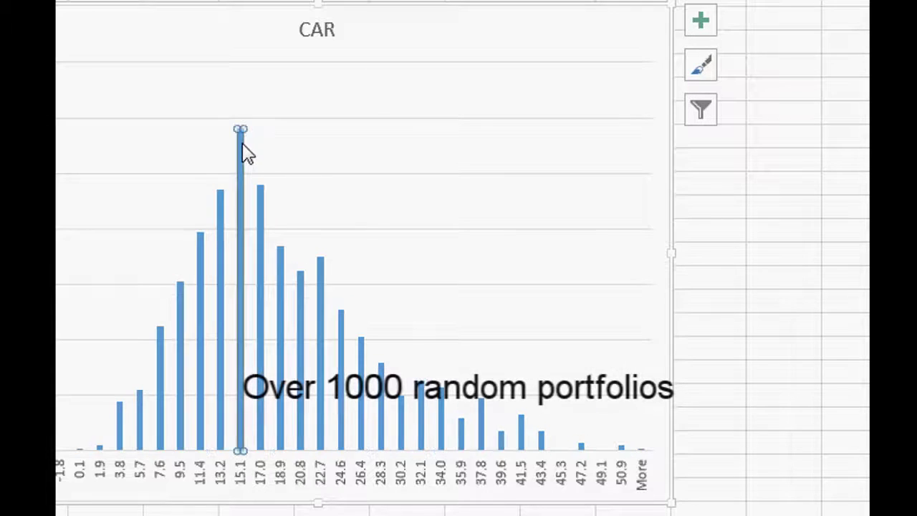
{"action": "left_click", "coordinate": [313, 141]}
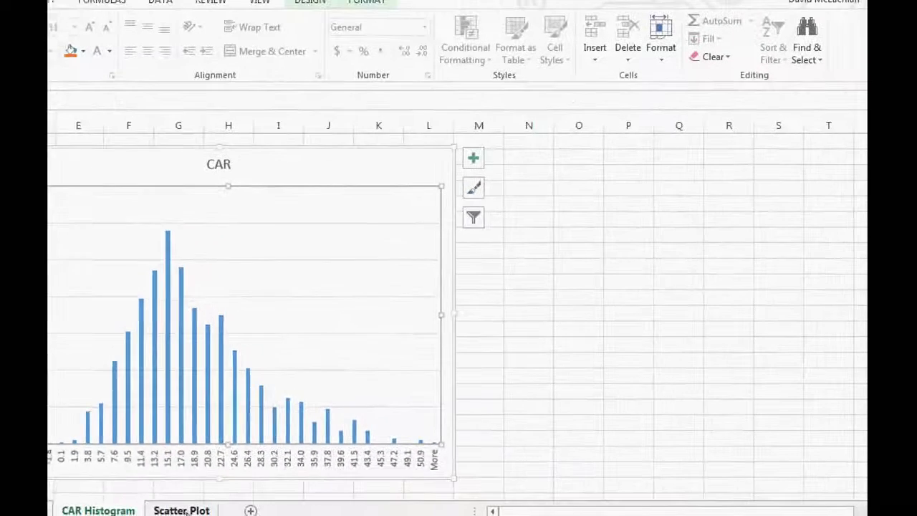
On the Scatter Plot sheet, drag the CAR / MDD chart fully into view.
{"action": "left_click", "coordinate": [185, 510]}
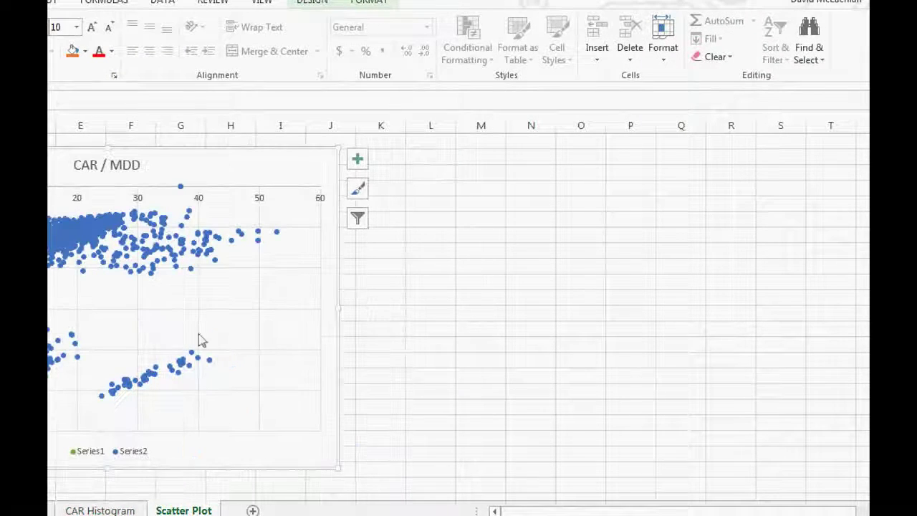
{"action": "left_click_drag", "start_coordinate": [190, 170], "coordinate": [409, 172]}
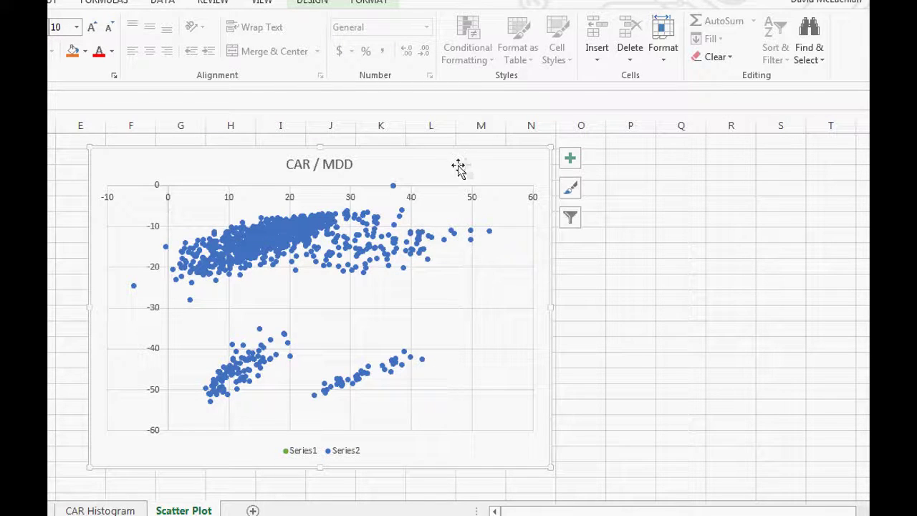
{"action": "mouse_move", "coordinate": [481, 170]}
{"action": "left_mouse_down"}
{"action": "mouse_move", "coordinate": [434, 164]}
{"action": "mouse_move", "coordinate": [445, 166]}
{"action": "left_mouse_up"}
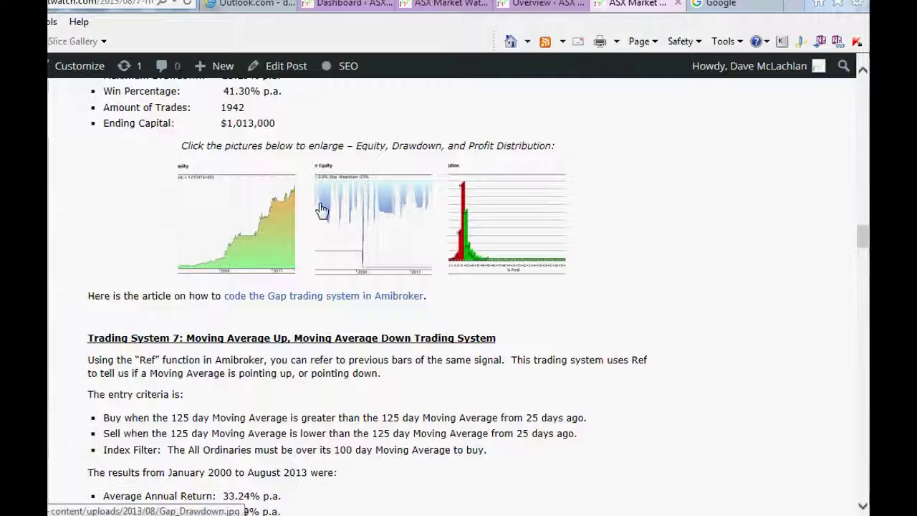
Review Trading System 1's 85-day highest high entry rule, then return to AmiBroker.
{"action": "scroll", "coordinate": [319, 207], "scroll_direction": "up", "scroll_amount": 20}
{"action": "scroll", "coordinate": [319, 213], "scroll_direction": "up", "scroll_amount": 10}
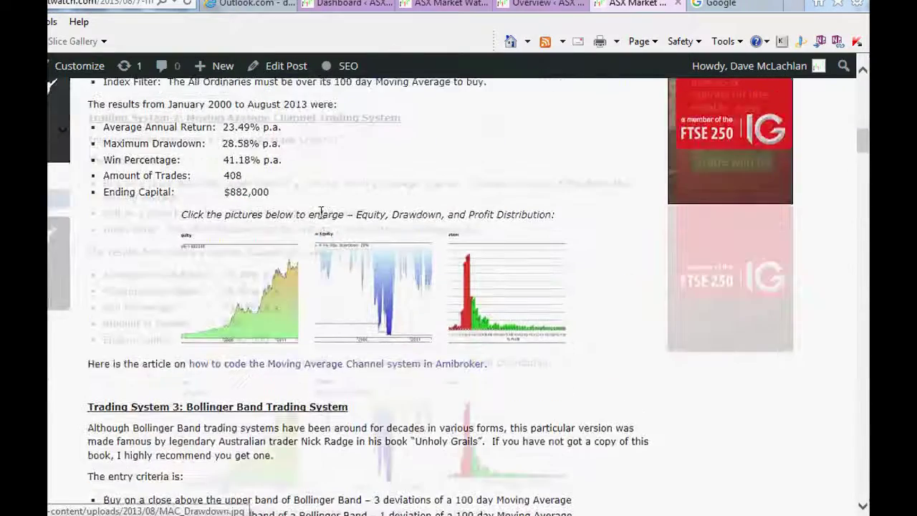
{"action": "scroll", "coordinate": [320, 231], "scroll_direction": "up", "scroll_amount": 1}
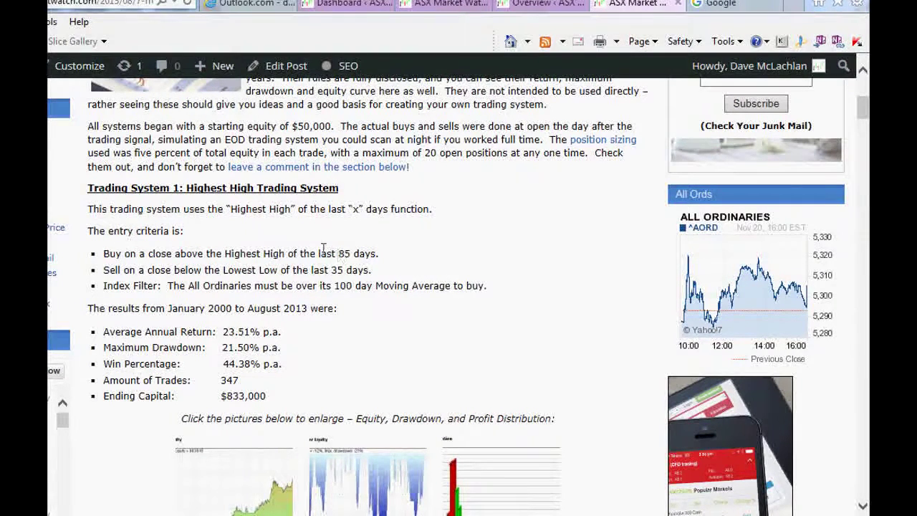
{"action": "left_click_drag", "start_coordinate": [263, 254], "coordinate": [362, 255]}
{"action": "left_click", "coordinate": [347, 330]}
{"action": "key", "text": "alt+Tab"}
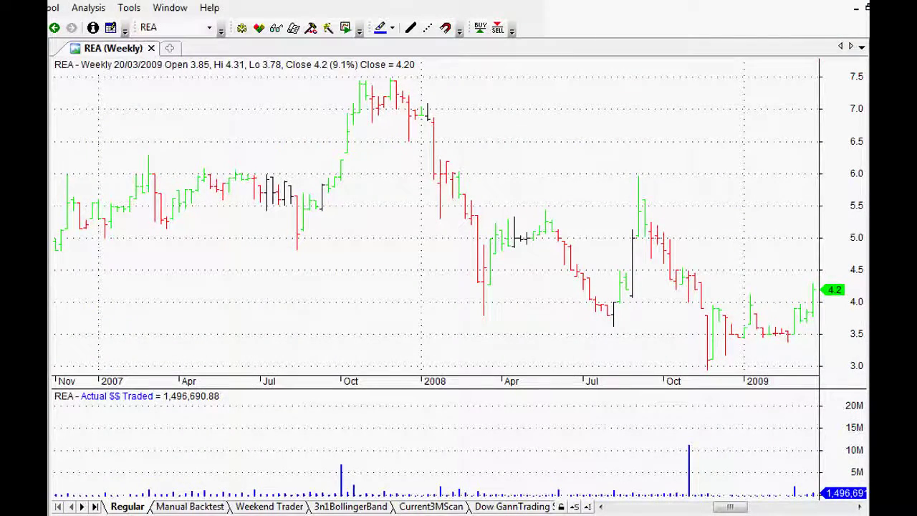
Overlay the trailing-stop system on REA and scroll the weekly chart back to 2004–2007.
{"action": "left_click_drag", "start_coordinate": [51, 307], "coordinate": [206, 301]}
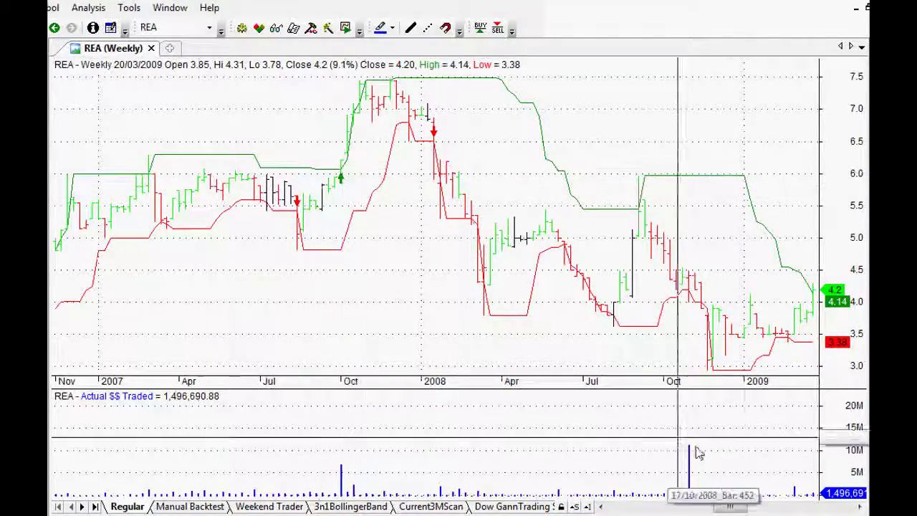
{"action": "scroll", "coordinate": [430, 286], "scroll_direction": "up", "scroll_amount": 10}
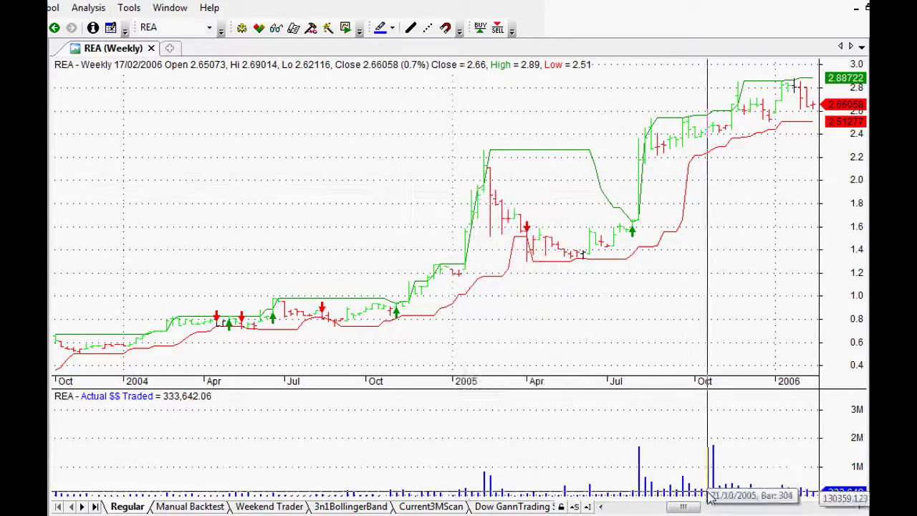
{"action": "left_click_drag", "start_coordinate": [683, 509], "coordinate": [717, 508]}
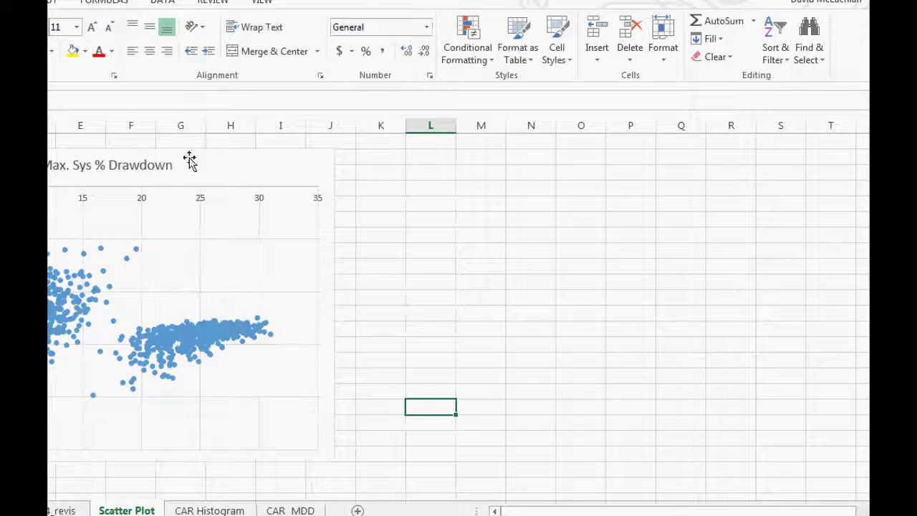
Reposition the drawdown scatter and CAR histogram charts fully into view on their sheets.
{"action": "left_click_drag", "start_coordinate": [188, 158], "coordinate": [383, 169]}
{"action": "left_click", "coordinate": [215, 509]}
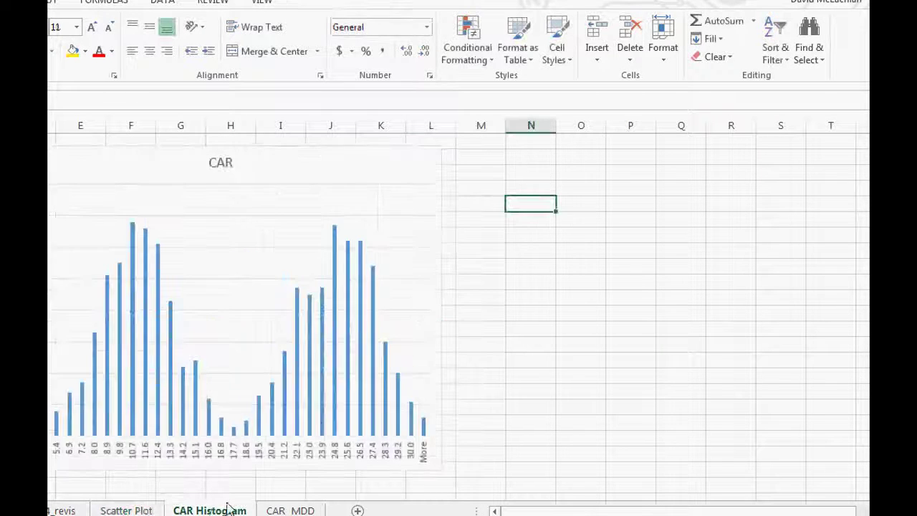
{"action": "left_click_drag", "start_coordinate": [305, 162], "coordinate": [442, 163]}
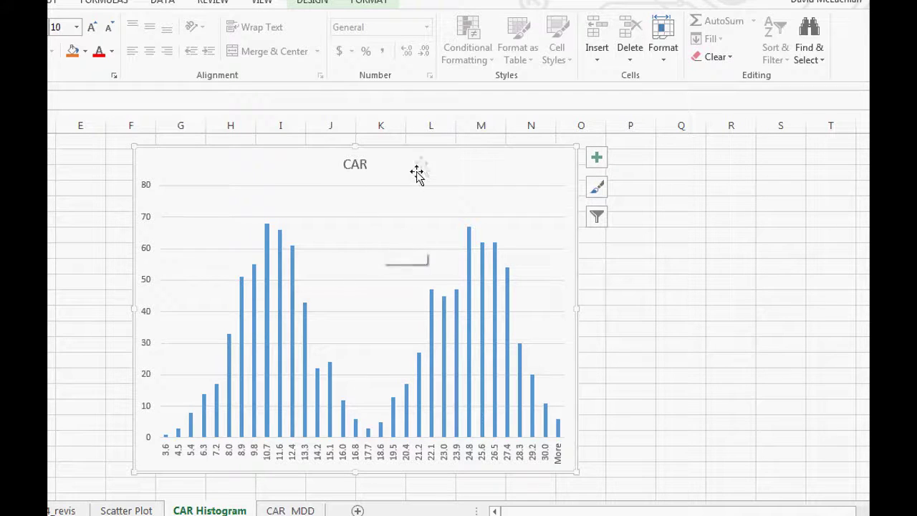
{"action": "left_click_drag", "start_coordinate": [423, 162], "coordinate": [393, 163]}
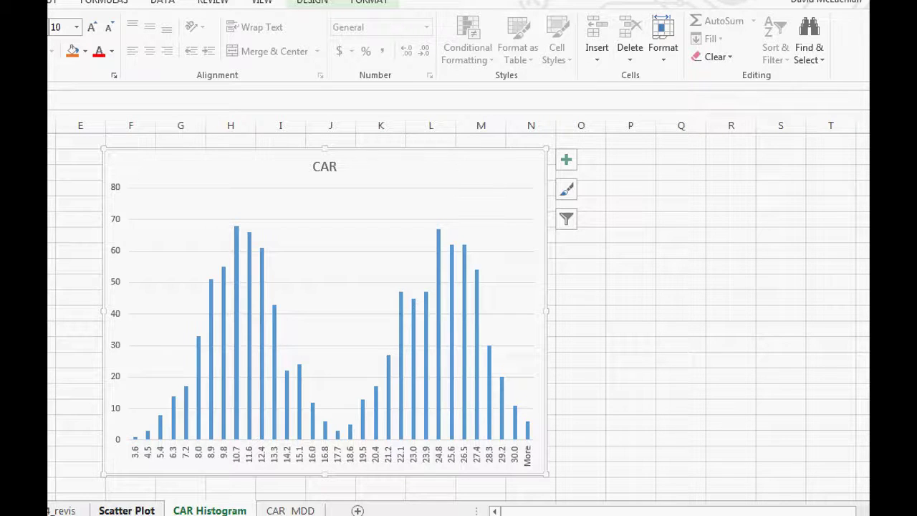
{"action": "left_click", "coordinate": [118, 510]}
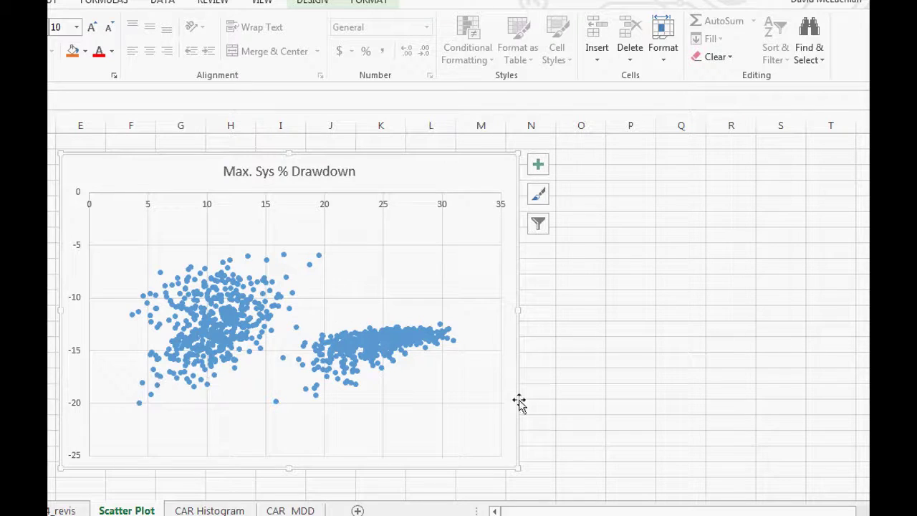
{"action": "left_click_drag", "start_coordinate": [221, 168], "coordinate": [253, 172]}
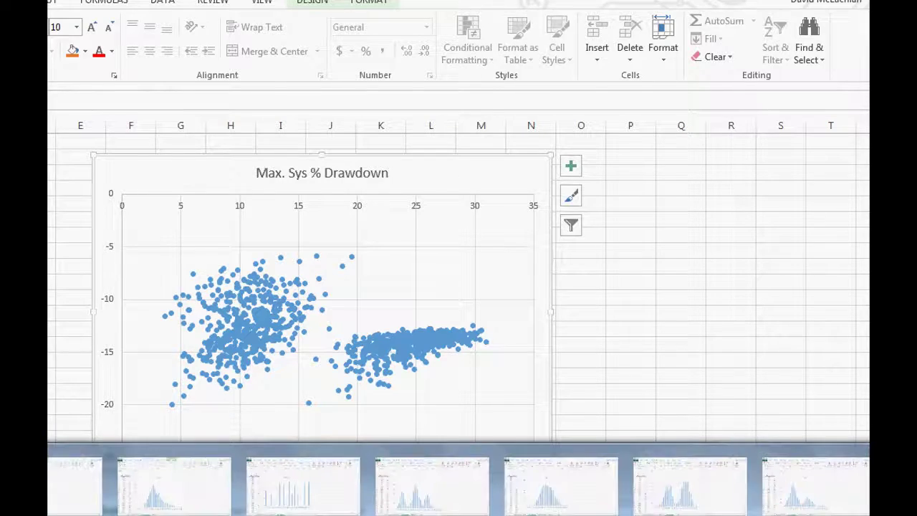
Remove the HighestHighTradingSystem2_wkly indicator from the AmiBroker chart, checking the blog in between.
{"action": "left_click", "coordinate": [378, 494]}
{"action": "right_click", "coordinate": [268, 165]}
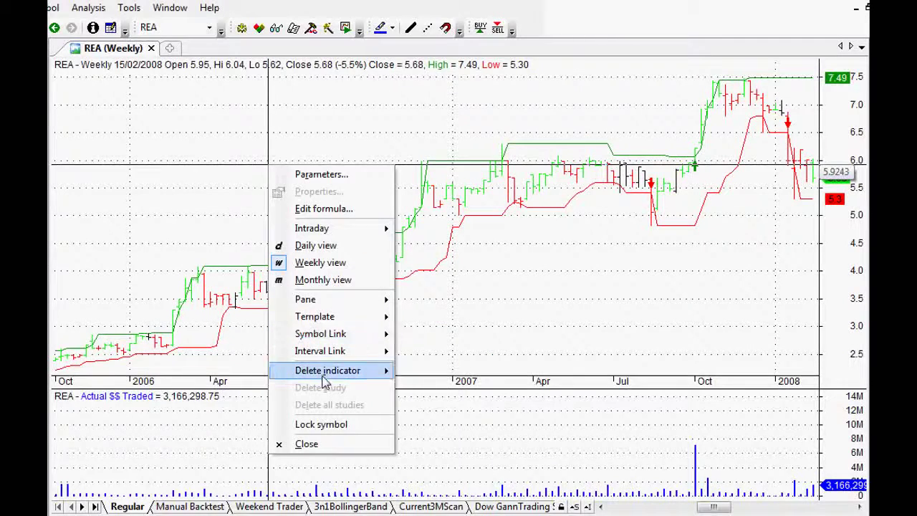
{"action": "mouse_move", "coordinate": [326, 370]}
{"action": "left_click", "coordinate": [446, 406]}
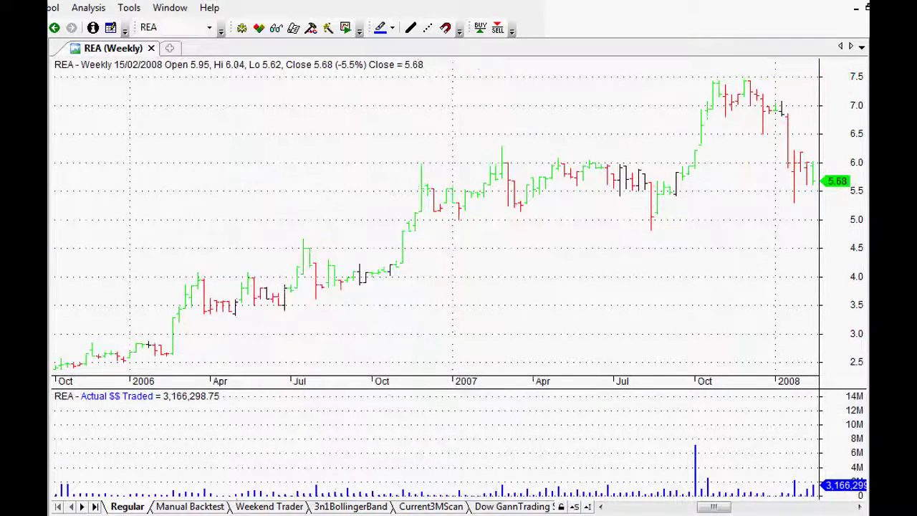
{"action": "key", "text": "alt+Tab"}
{"action": "scroll", "coordinate": [246, 291], "scroll_direction": "down", "scroll_amount": 6}
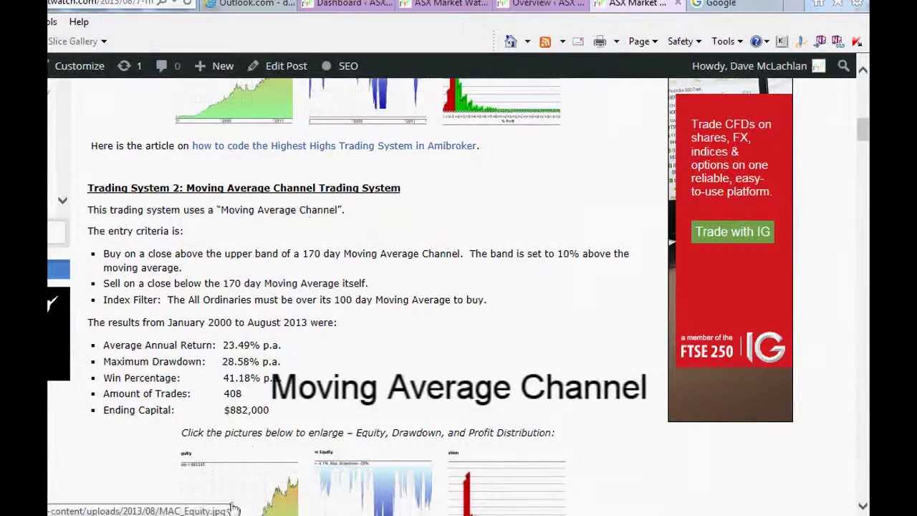
{"action": "key", "text": "alt+Tab"}
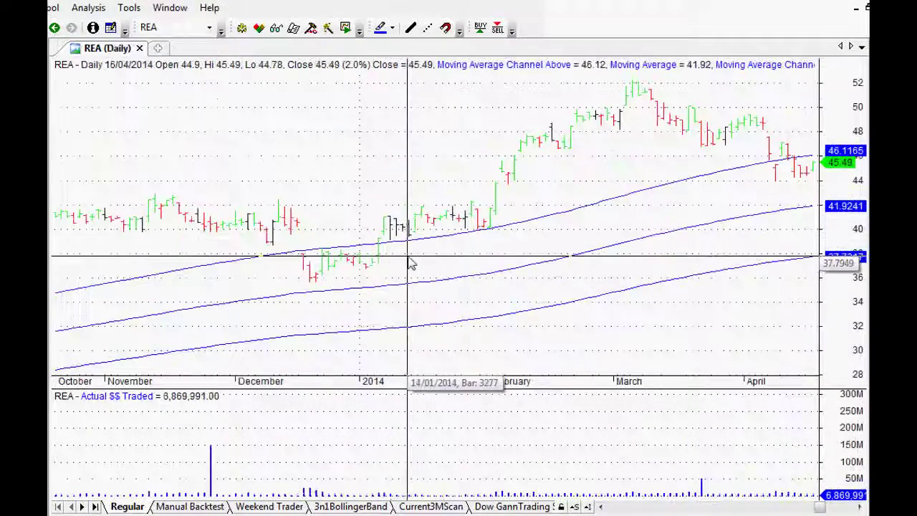
Browse REA's Moving Average Channel trades back to 2009, then bring the Excel CAR histogram into view.
{"action": "left_click", "coordinate": [831, 507]}
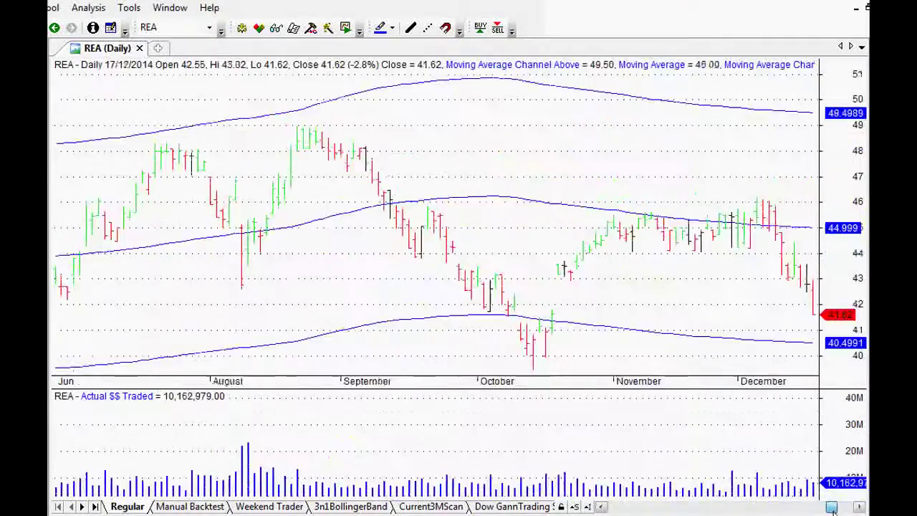
{"action": "left_click_drag", "start_coordinate": [831, 507], "coordinate": [785, 507]}
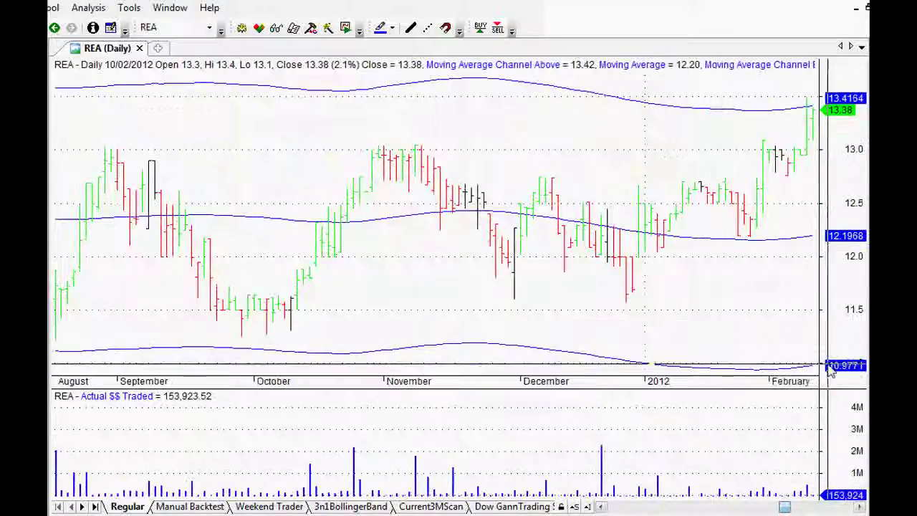
{"action": "scroll", "coordinate": [831, 369], "scroll_direction": "down", "scroll_amount": 5}
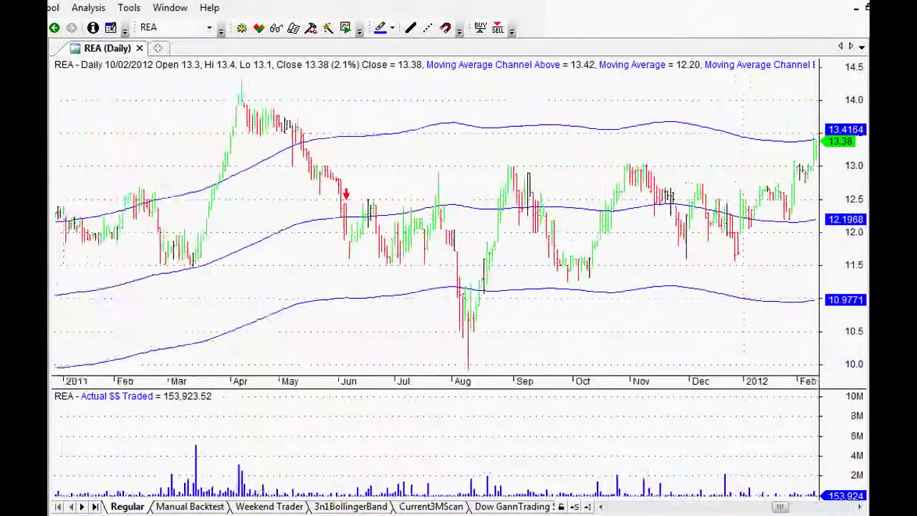
{"action": "scroll", "coordinate": [831, 370], "scroll_direction": "down", "scroll_amount": 5}
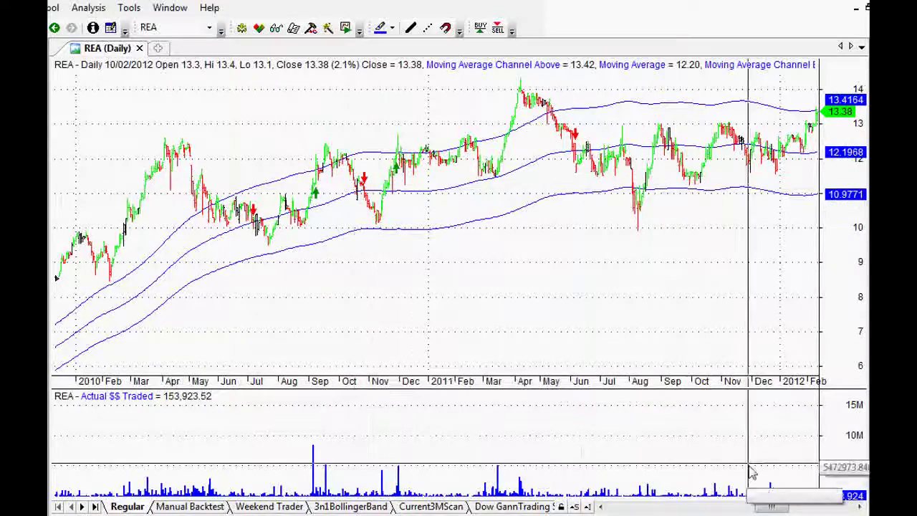
{"action": "scroll", "coordinate": [730, 477], "scroll_direction": "up", "scroll_amount": 5}
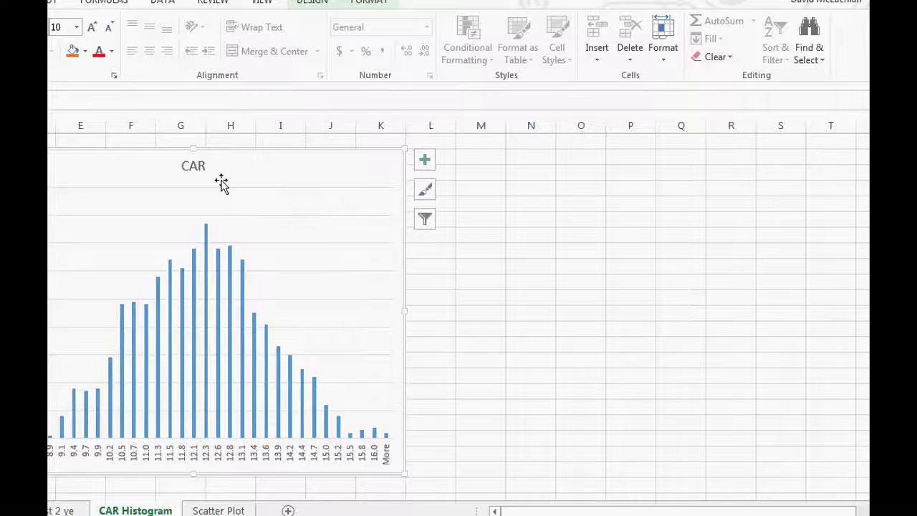
{"action": "left_click_drag", "start_coordinate": [222, 183], "coordinate": [361, 185]}
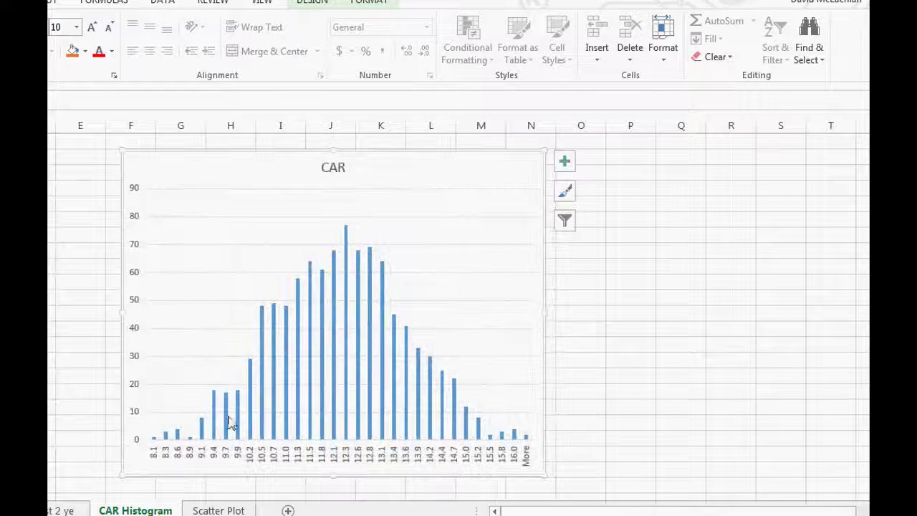
Select and deselect the histogram series, then shift the CAR histogram chart slightly left.
{"action": "left_click", "coordinate": [345, 230]}
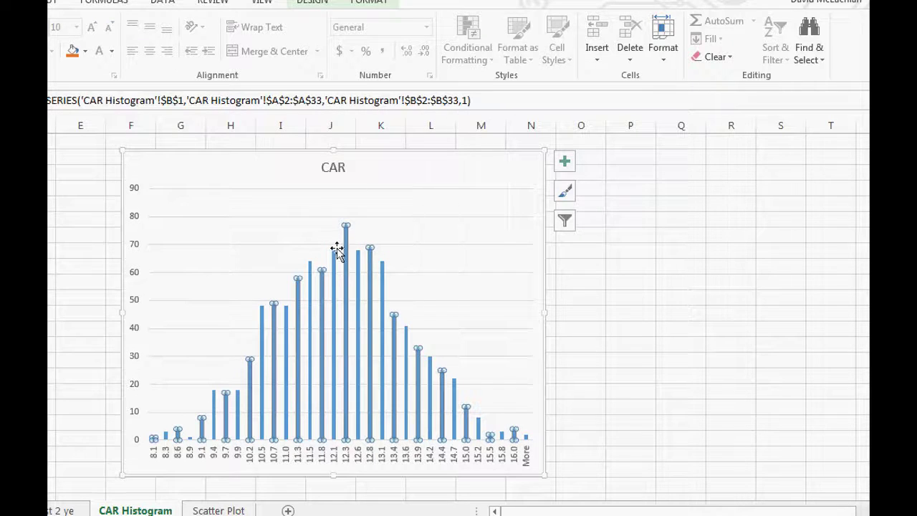
{"action": "left_click", "coordinate": [429, 162]}
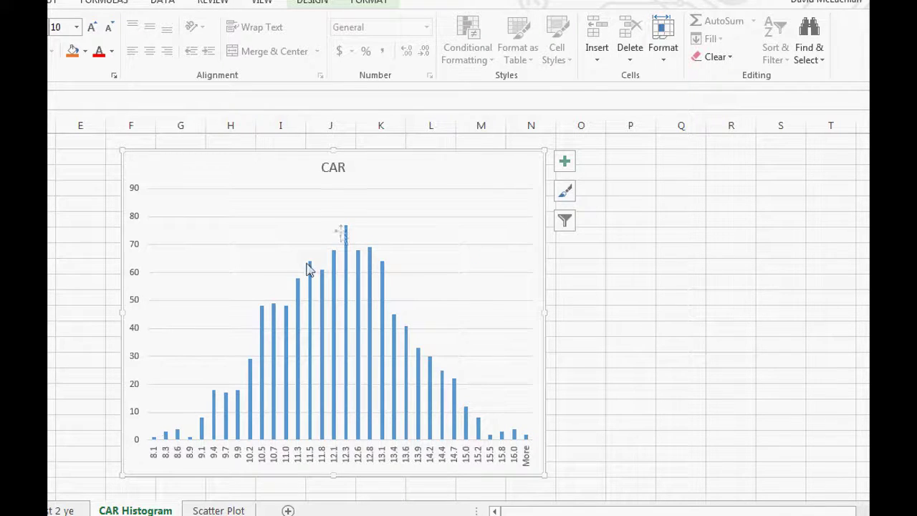
{"action": "left_click_drag", "start_coordinate": [424, 169], "coordinate": [376, 169]}
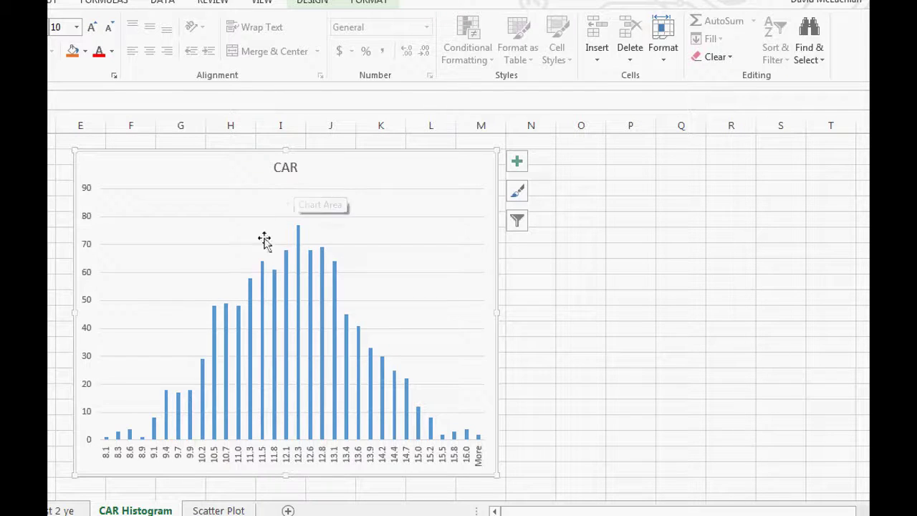
On the Scatter Plot sheet, drag the clustered drawdown scatter chart into view and nudge it up-left.
{"action": "left_click", "coordinate": [215, 511]}
{"action": "left_click_drag", "start_coordinate": [186, 164], "coordinate": [421, 170]}
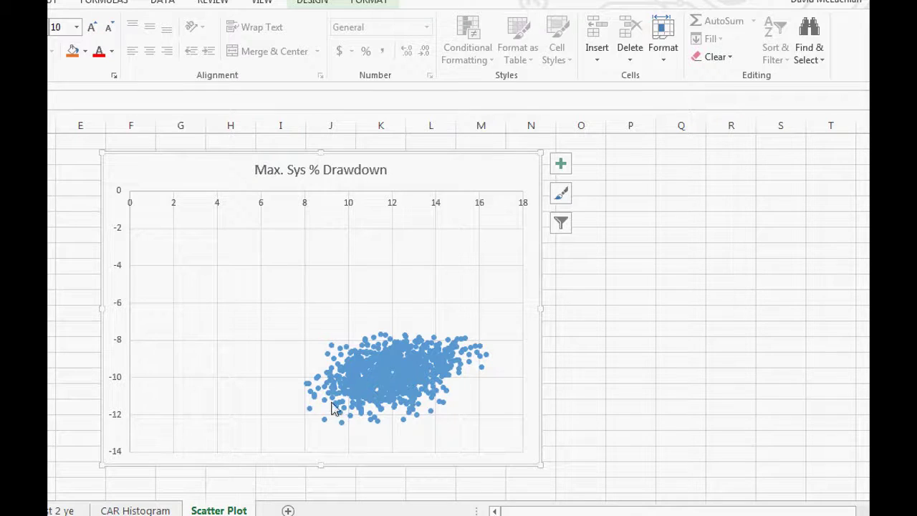
{"action": "mouse_move", "coordinate": [340, 406]}
{"action": "left_click_drag", "start_coordinate": [434, 179], "coordinate": [409, 169]}
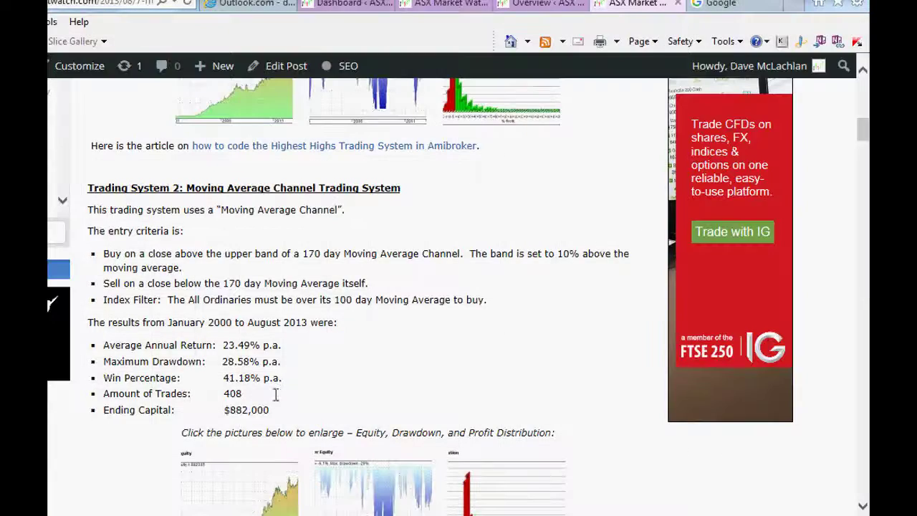
Scroll to Trading System 3 and highlight its 26.29% Average Annual Return figure.
{"action": "scroll", "coordinate": [360, 315], "scroll_direction": "down", "scroll_amount": 7}
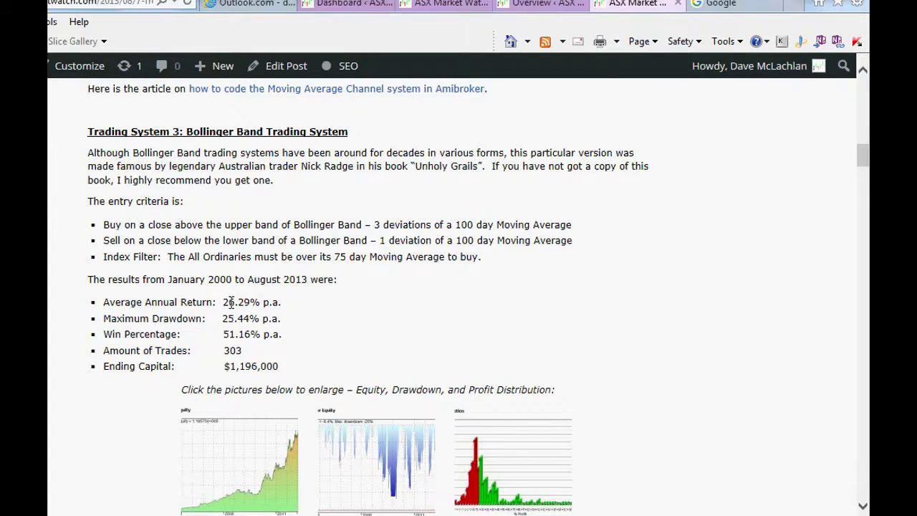
{"action": "left_click_drag", "start_coordinate": [103, 302], "coordinate": [269, 310]}
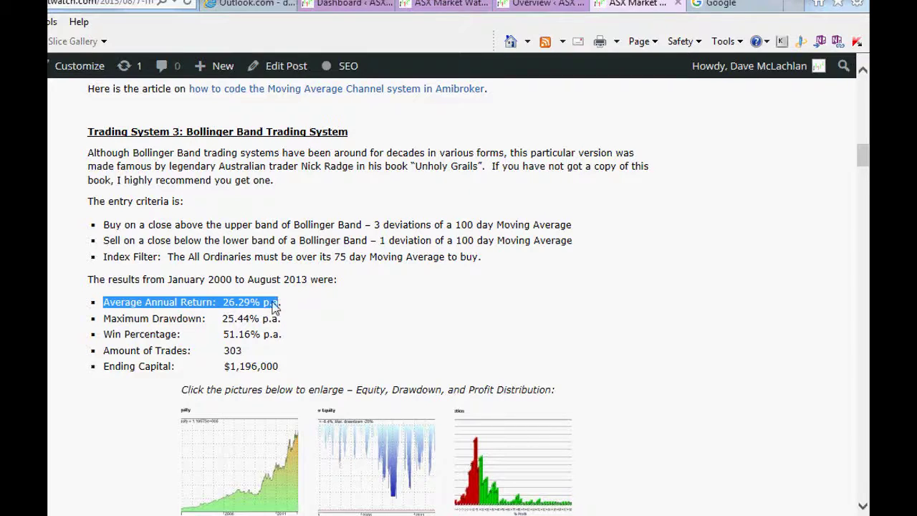
{"action": "left_click", "coordinate": [272, 307]}
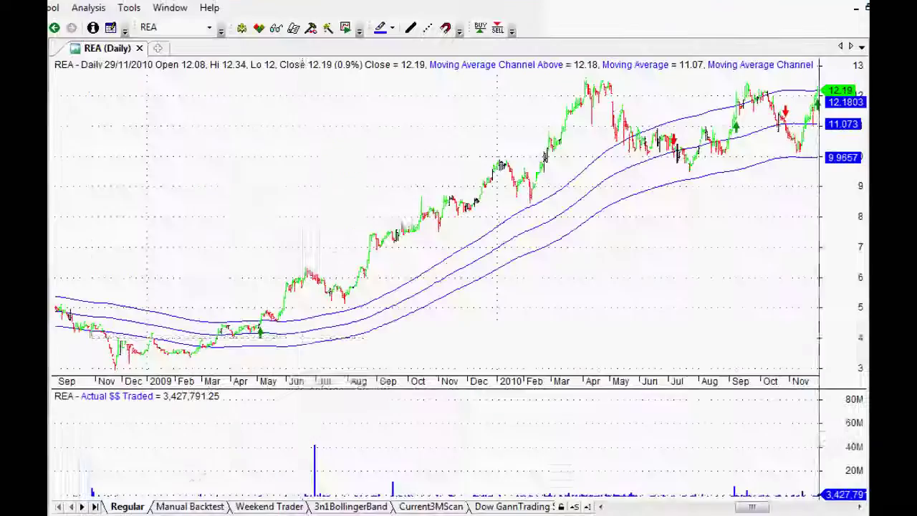
Remove the MA Channel_wkly indicator from the REA chart.
{"action": "left_click", "coordinate": [304, 480]}
{"action": "right_click", "coordinate": [289, 224]}
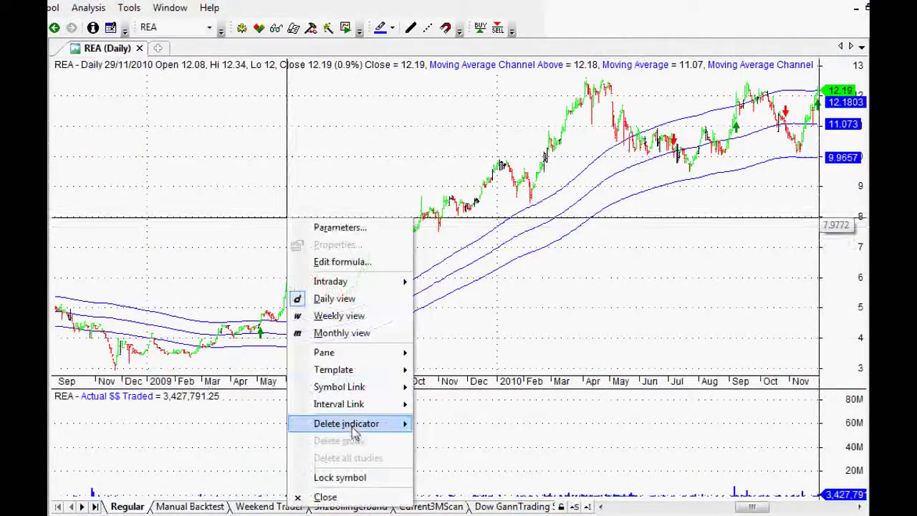
{"action": "mouse_move", "coordinate": [351, 426]}
{"action": "left_click", "coordinate": [477, 458]}
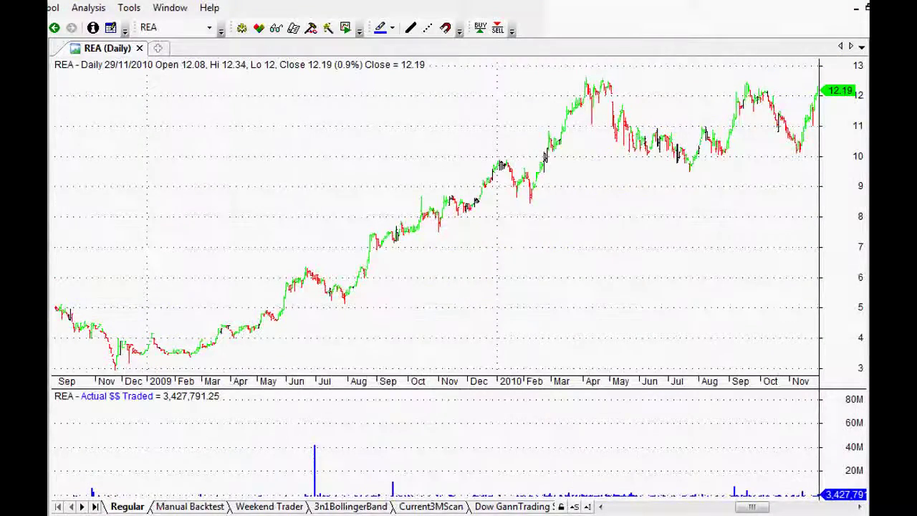
Apply the Bollinger Band formula to the REA chart and scroll through its bars.
{"action": "left_click_drag", "start_coordinate": [190, 258], "coordinate": [195, 262]}
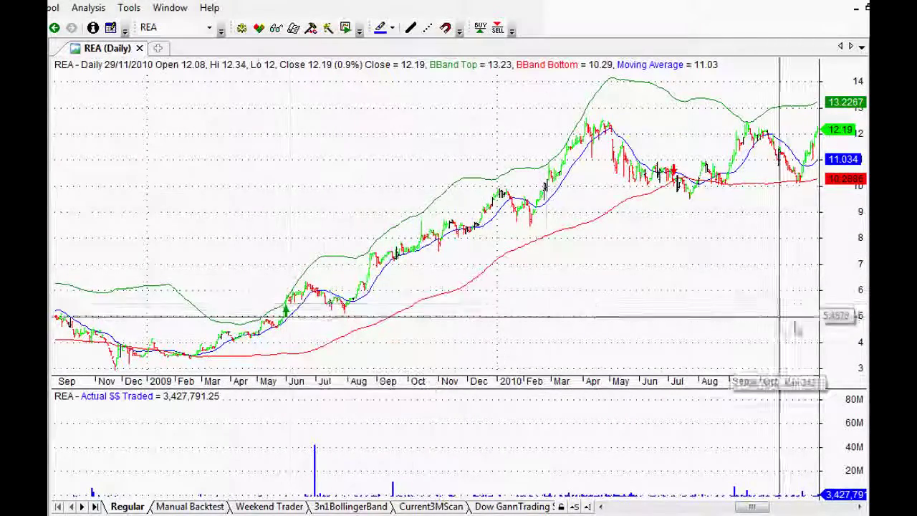
{"action": "scroll", "coordinate": [769, 348], "scroll_direction": "up", "scroll_amount": 2}
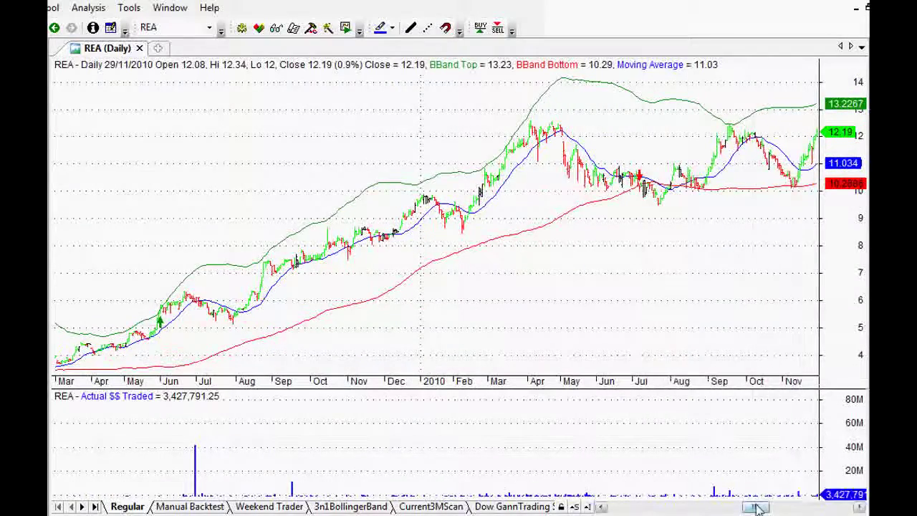
{"action": "left_click_drag", "start_coordinate": [754, 507], "coordinate": [793, 510]}
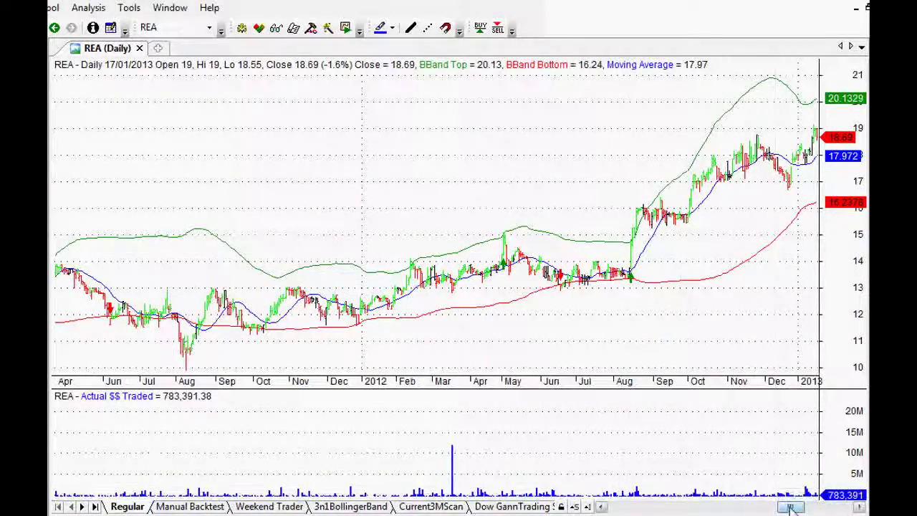
{"action": "left_click_drag", "start_coordinate": [793, 509], "coordinate": [818, 507]}
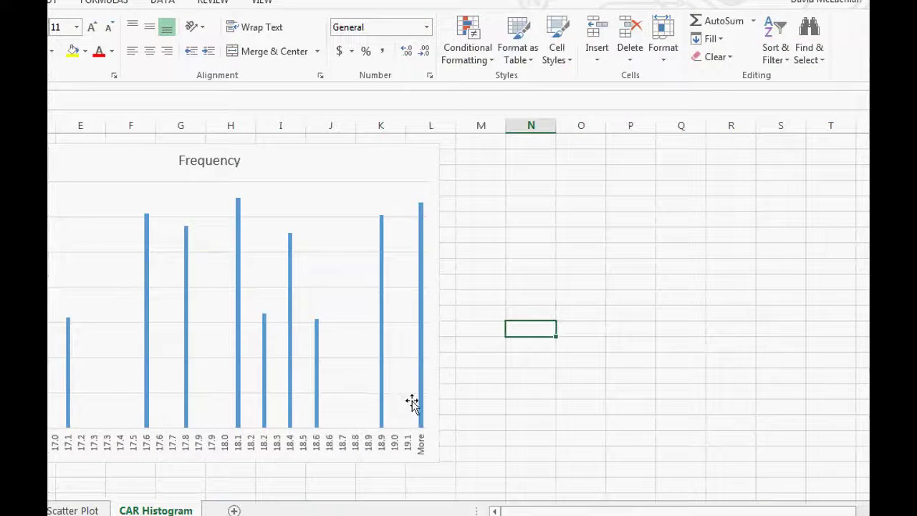
Shift the Frequency histogram right, then move the drawdown scatter chart slightly up and left.
{"action": "mouse_move", "coordinate": [98, 170]}
{"action": "left_mouse_down"}
{"action": "mouse_move", "coordinate": [191, 186]}
{"action": "mouse_move", "coordinate": [205, 180]}
{"action": "mouse_move", "coordinate": [189, 174]}
{"action": "left_mouse_up"}
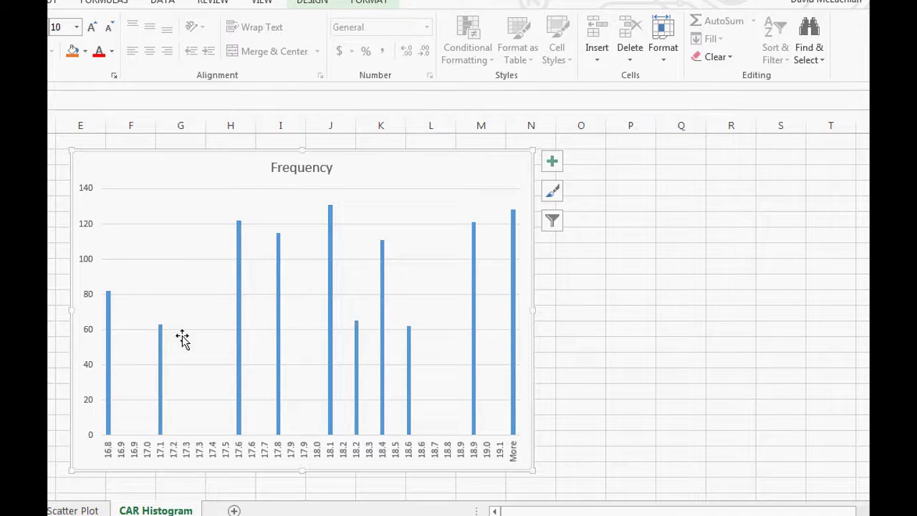
{"action": "left_click", "coordinate": [72, 510]}
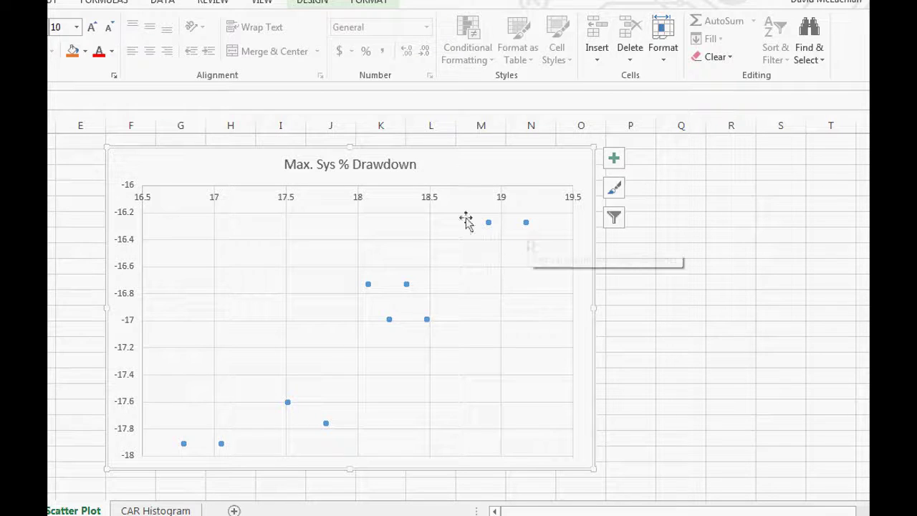
{"action": "left_click_drag", "start_coordinate": [480, 169], "coordinate": [460, 170]}
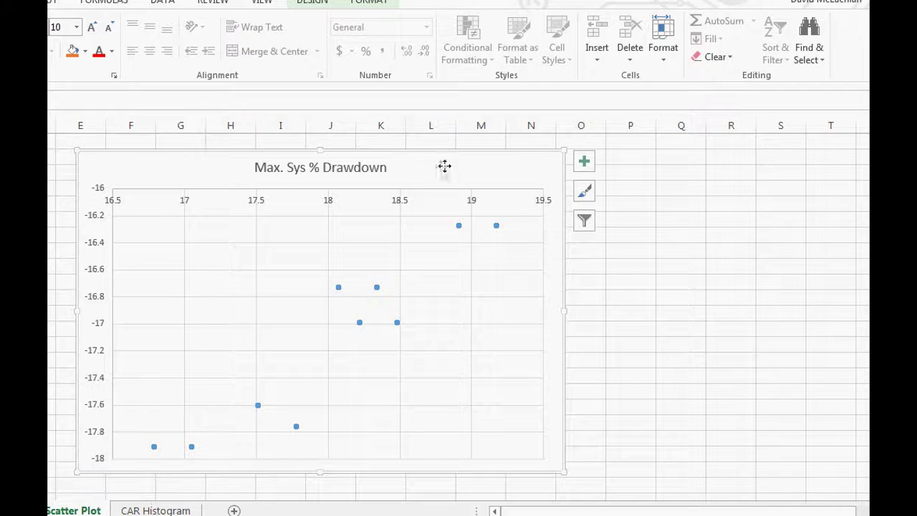
{"action": "left_click_drag", "start_coordinate": [444, 166], "coordinate": [438, 164]}
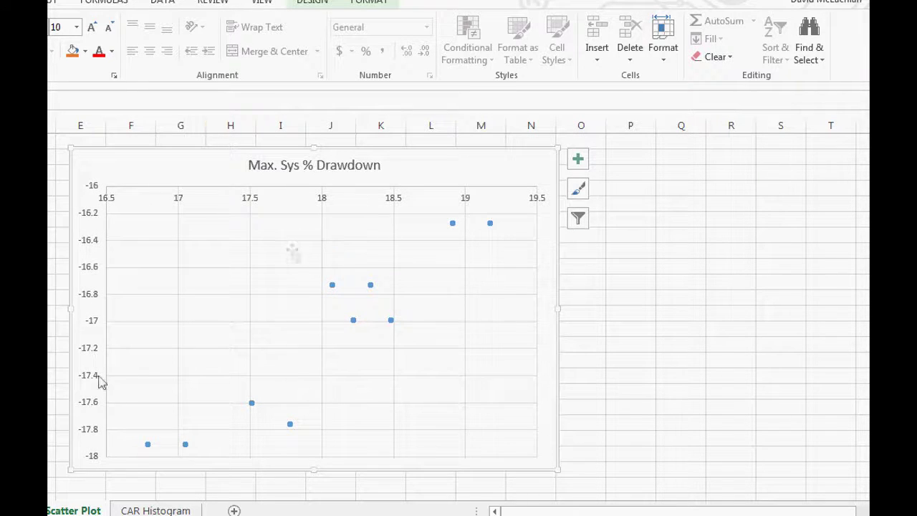
Compare the CAR Histogram and Scatter Plot sheets, ending on Scatter Plot.
{"action": "left_click", "coordinate": [159, 510]}
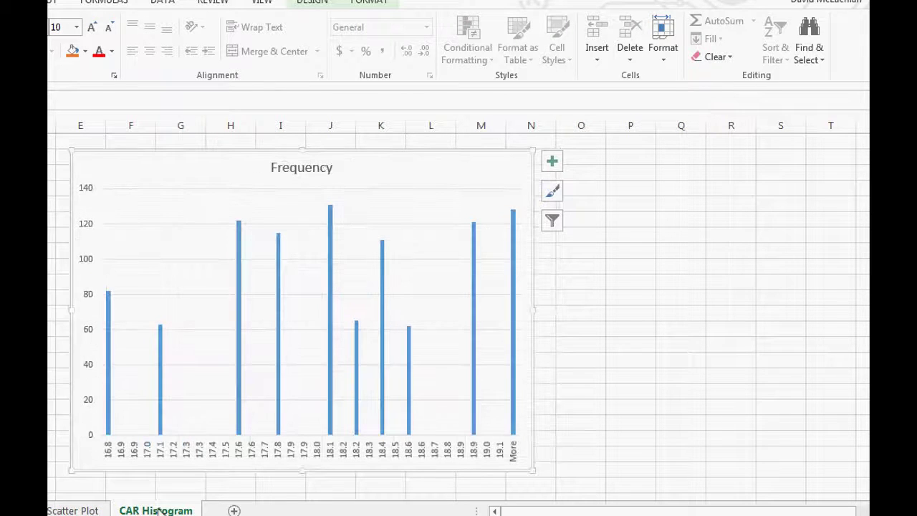
{"action": "left_click", "coordinate": [82, 510]}
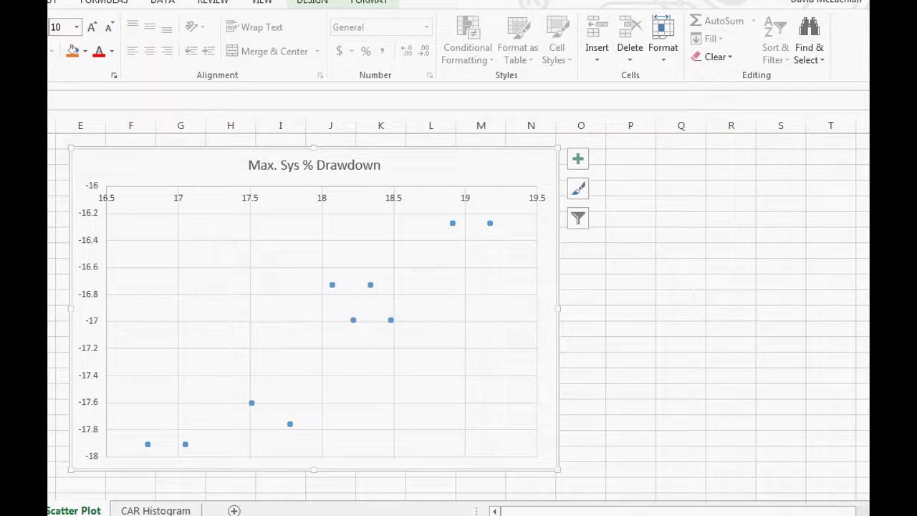
{"action": "key", "text": "alt+Tab"}
Scroll to the Moving Average Crossover results showing 27.73% annual return over 768 trades.
{"action": "scroll", "coordinate": [370, 244], "scroll_direction": "down", "scroll_amount": 5}
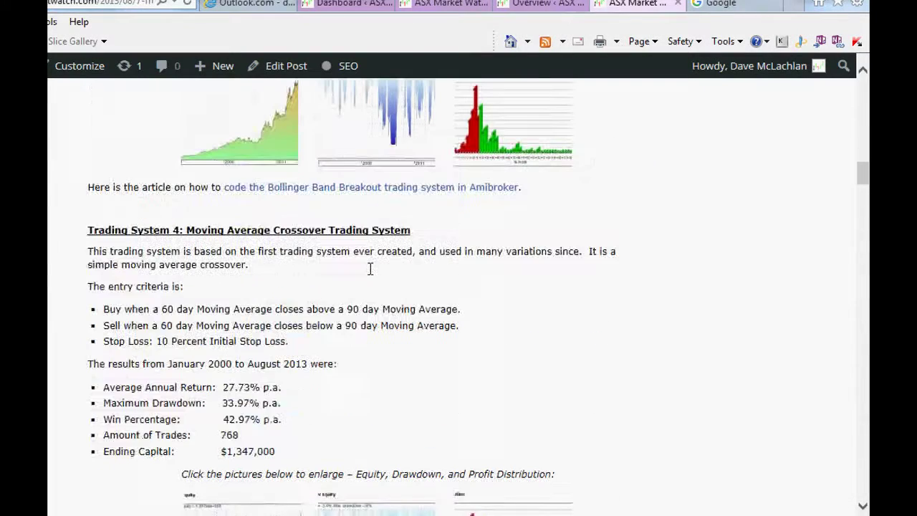
{"action": "scroll", "coordinate": [265, 240], "scroll_direction": "down", "scroll_amount": 2}
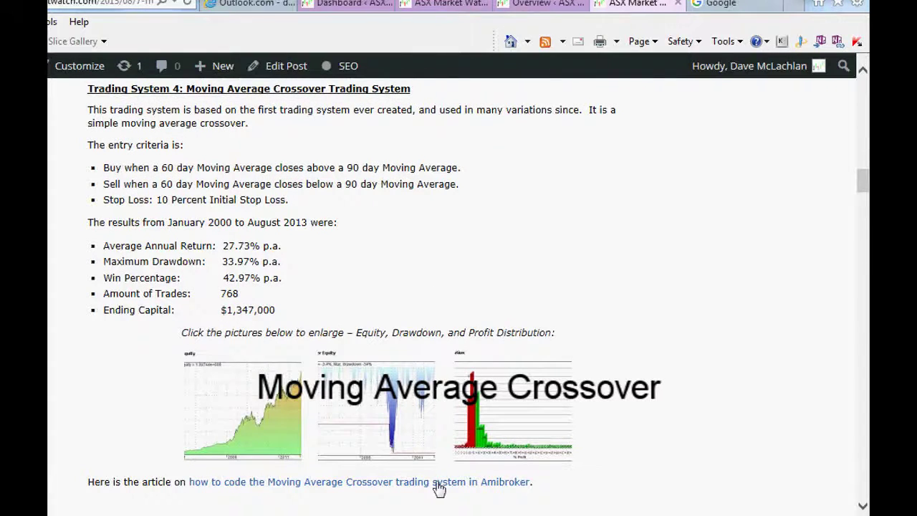
{"action": "key", "text": "alt+Tab"}
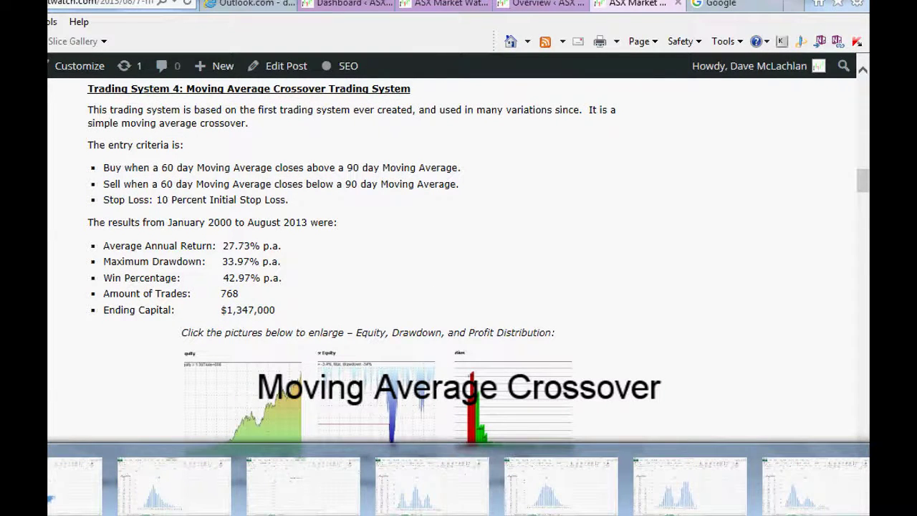
Replace the BollingerBand_Breakout_only indicator with the moving average crossover formula on REA.
{"action": "right_click", "coordinate": [293, 132]}
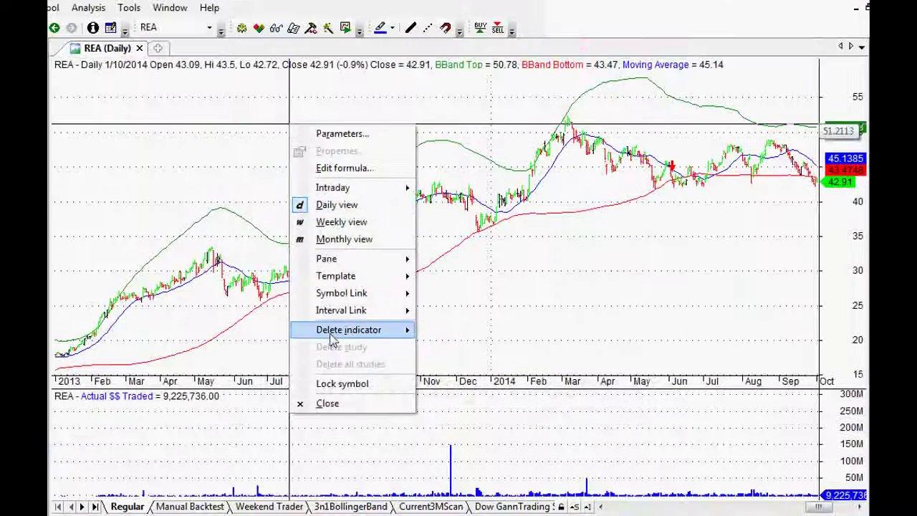
{"action": "mouse_move", "coordinate": [344, 328]}
{"action": "left_click", "coordinate": [495, 367]}
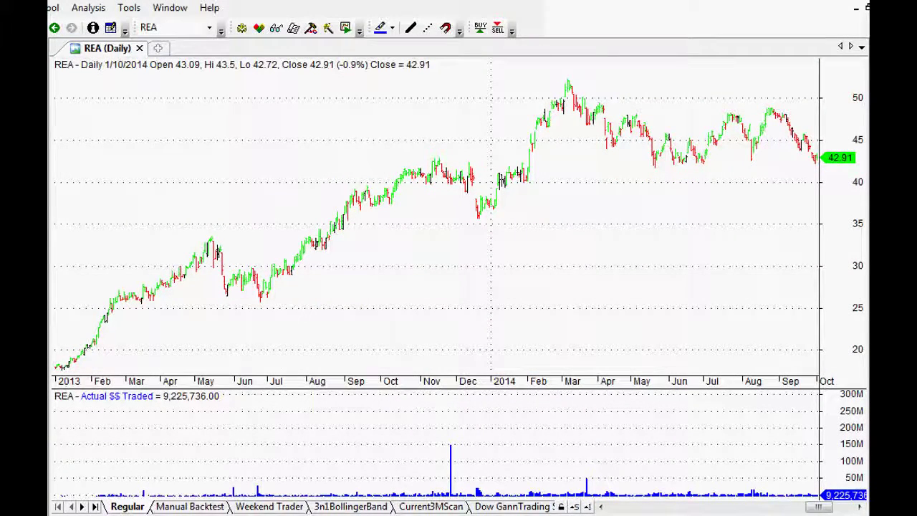
{"action": "left_click_drag", "start_coordinate": [50, 272], "coordinate": [156, 264]}
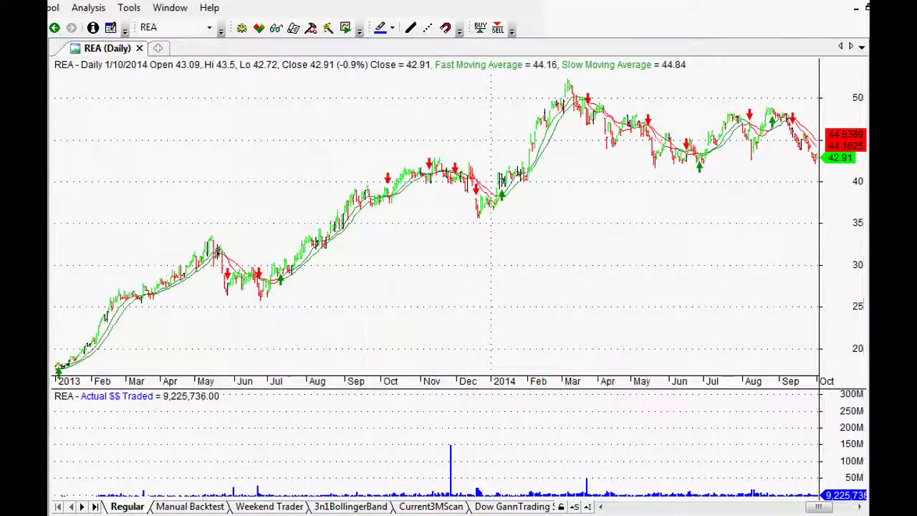
{"action": "scroll", "coordinate": [491, 215], "scroll_direction": "up", "scroll_amount": 2}
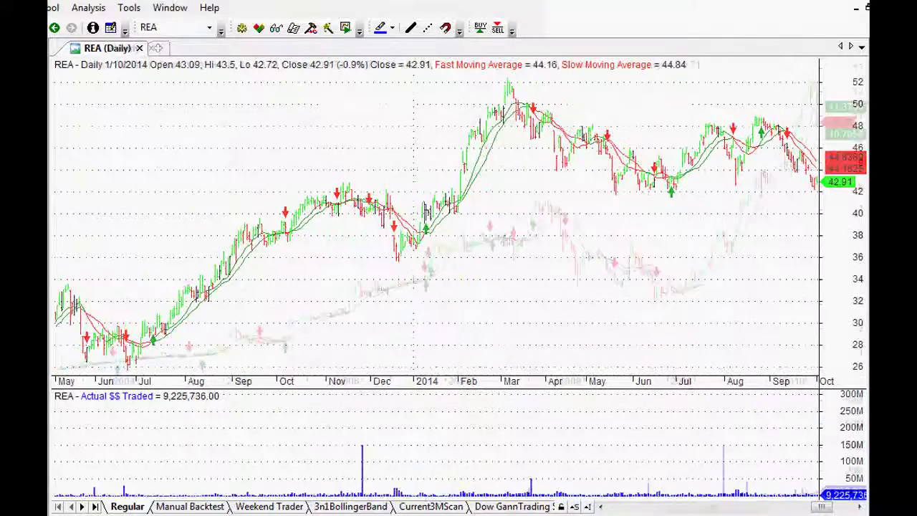
Switch REA to weekly bars and review 2007–2009, inspecting the 13/06/2008 bar.
{"action": "key", "text": "w"}
{"action": "scroll", "coordinate": [276, 349], "scroll_direction": "up", "scroll_amount": 4}
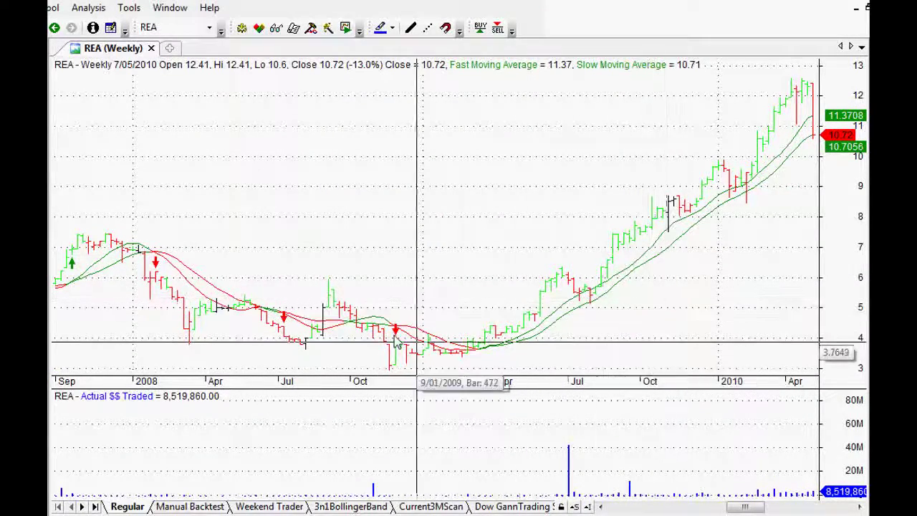
{"action": "left_click", "coordinate": [600, 507]}
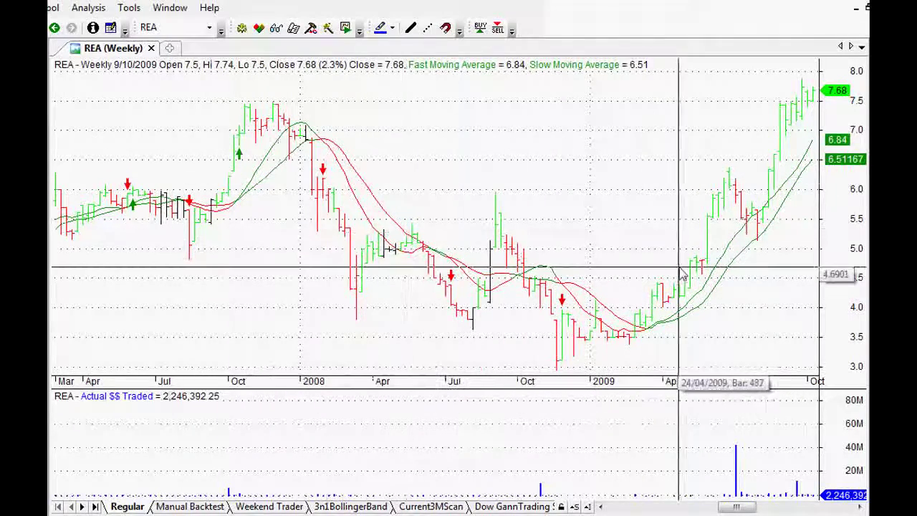
{"action": "left_click", "coordinate": [428, 301]}
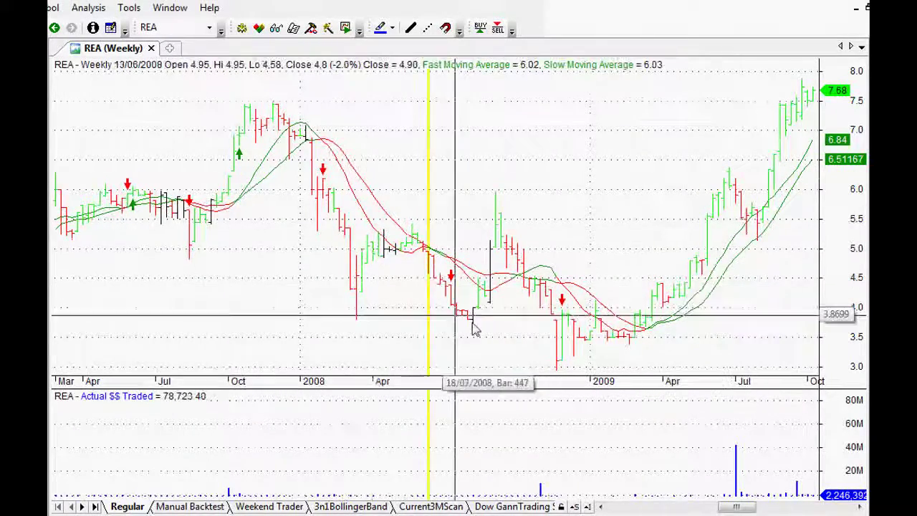
{"action": "left_click", "coordinate": [430, 301]}
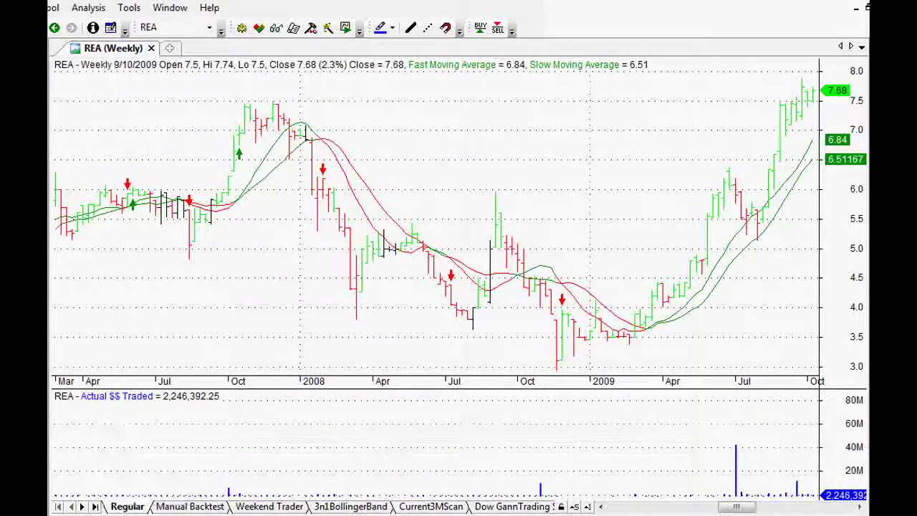
Highlight the crossover system's 27.73% Average Annual Return in the blog post.
{"action": "key", "text": "alt+Tab"}
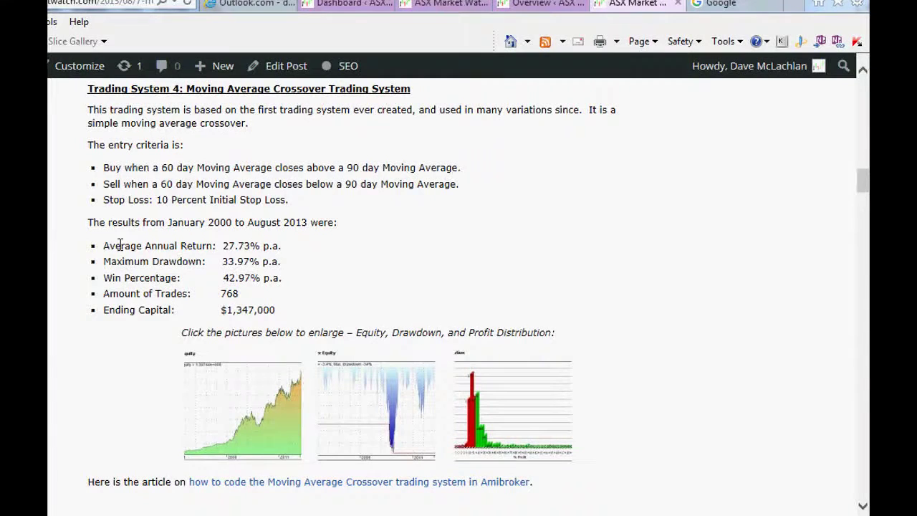
{"action": "left_click_drag", "start_coordinate": [120, 245], "coordinate": [283, 251]}
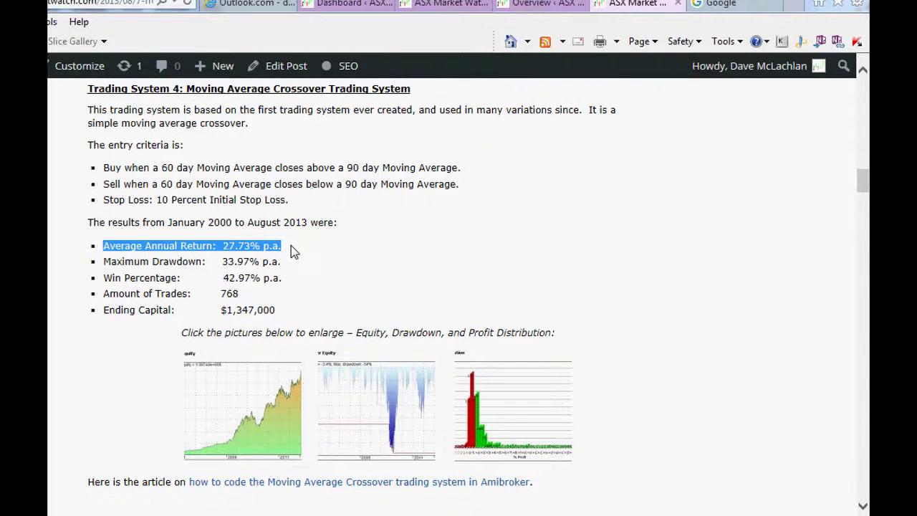
{"action": "left_click", "coordinate": [283, 250]}
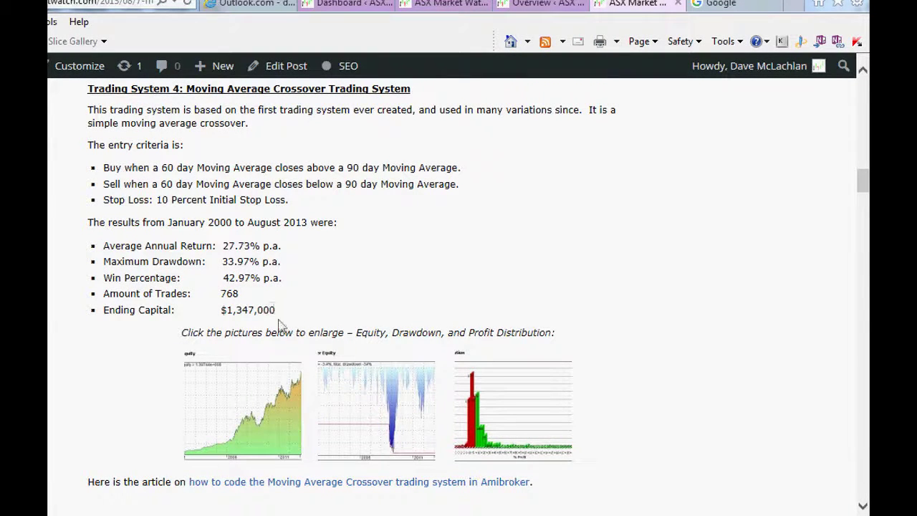
{"action": "key", "text": "alt+Tab"}
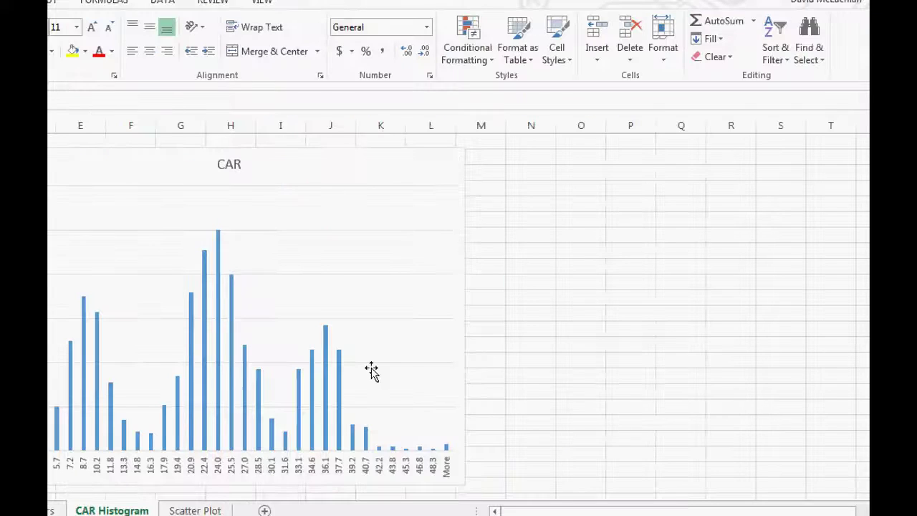
Drag the CAR histogram right so its 0–120 axis and all bins 2.6 to More show.
{"action": "left_click_drag", "start_coordinate": [308, 170], "coordinate": [404, 172]}
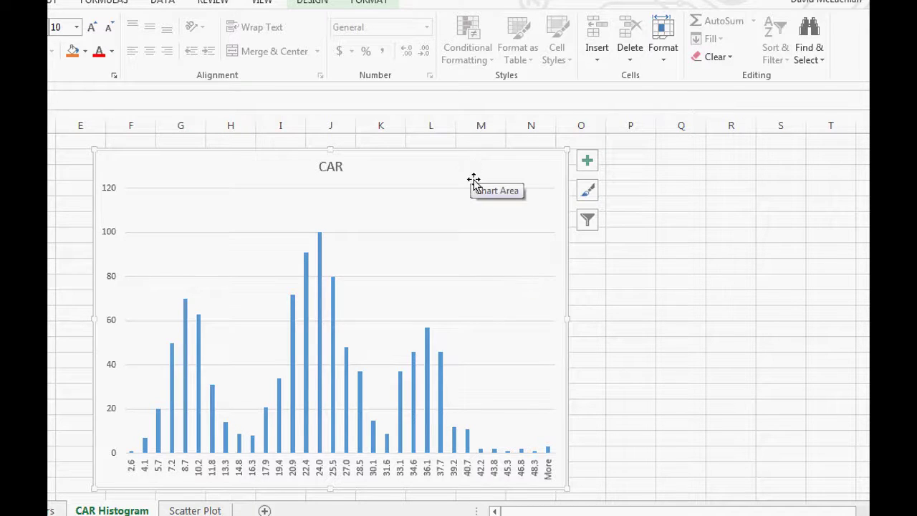
{"action": "mouse_move", "coordinate": [332, 313]}
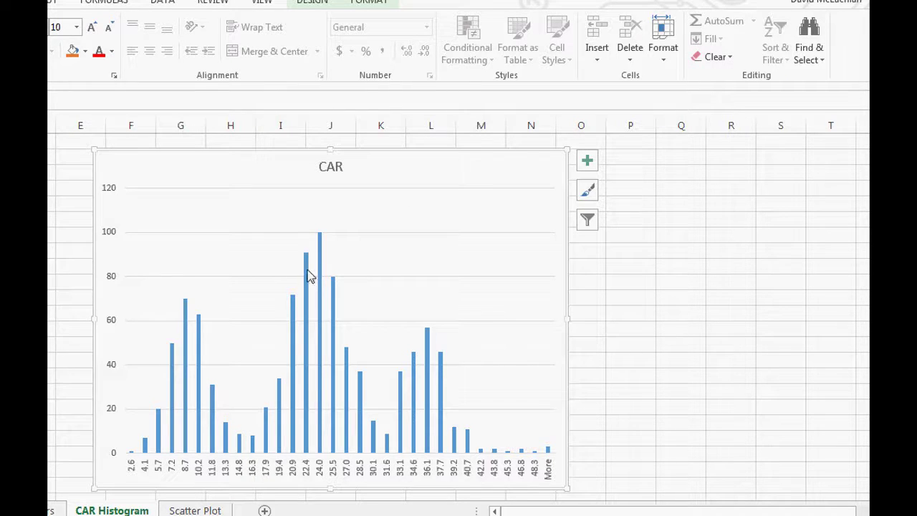
{"action": "mouse_move", "coordinate": [318, 265]}
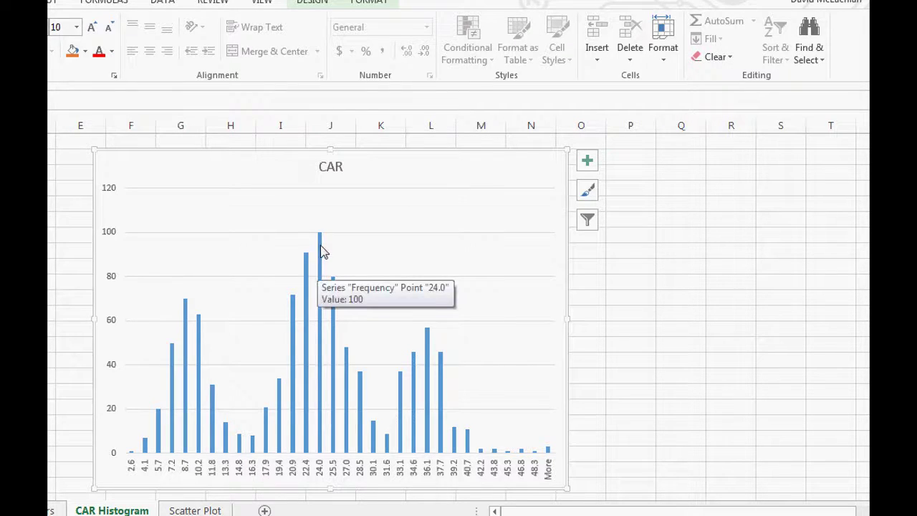
{"action": "left_click", "coordinate": [319, 251]}
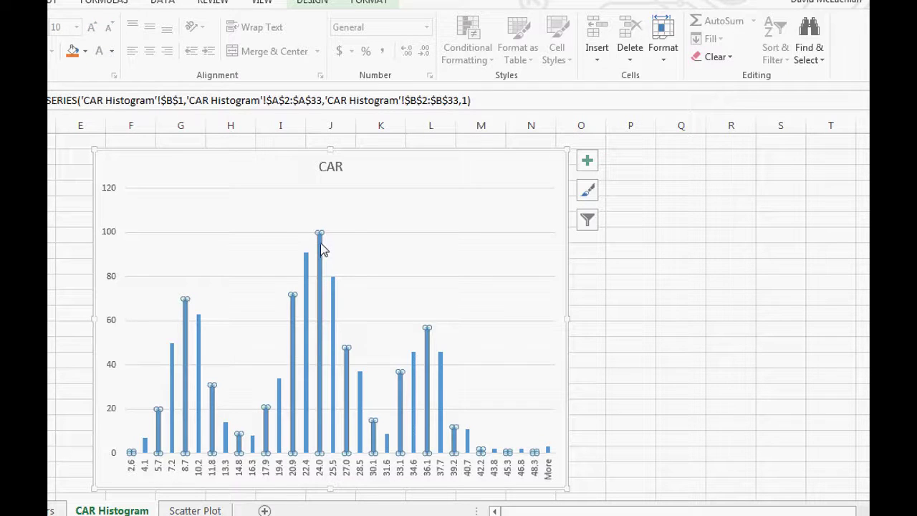
{"action": "left_click", "coordinate": [416, 168]}
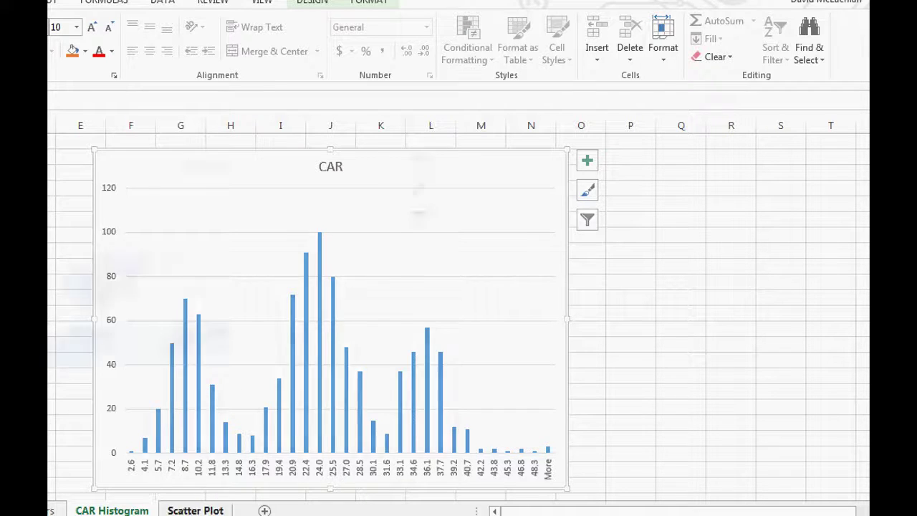
Move the Scatter Plot sheet's CAR/drawdown chart right into full view, nudging it slightly back.
{"action": "left_click", "coordinate": [195, 510]}
{"action": "left_click_drag", "start_coordinate": [285, 183], "coordinate": [485, 179]}
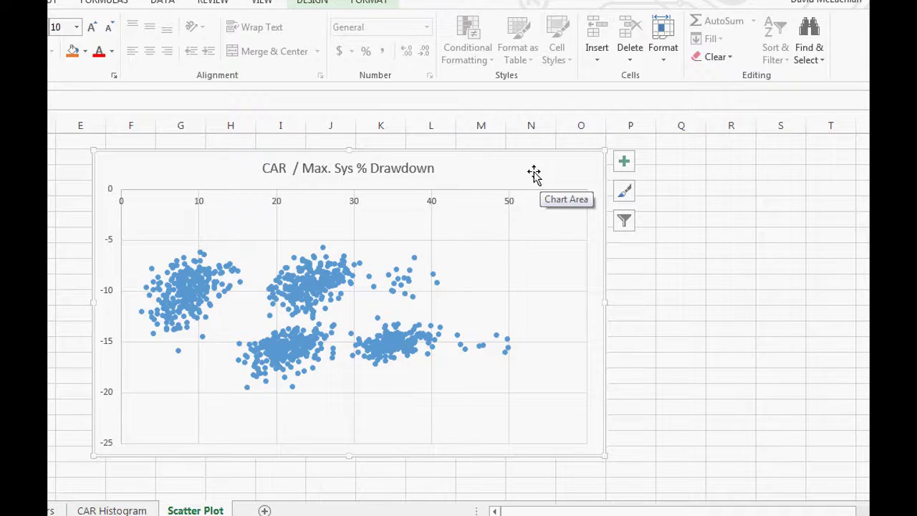
{"action": "left_click_drag", "start_coordinate": [534, 174], "coordinate": [515, 168]}
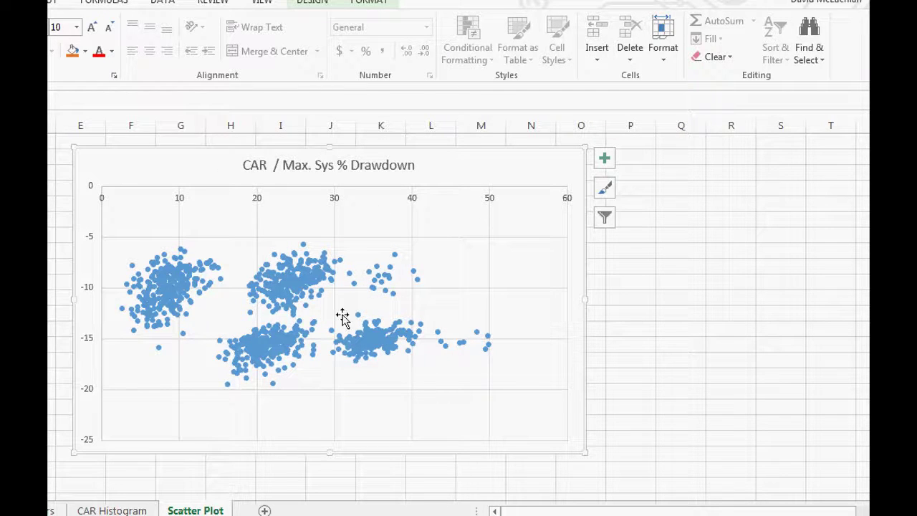
{"action": "key", "text": "alt+Tab"}
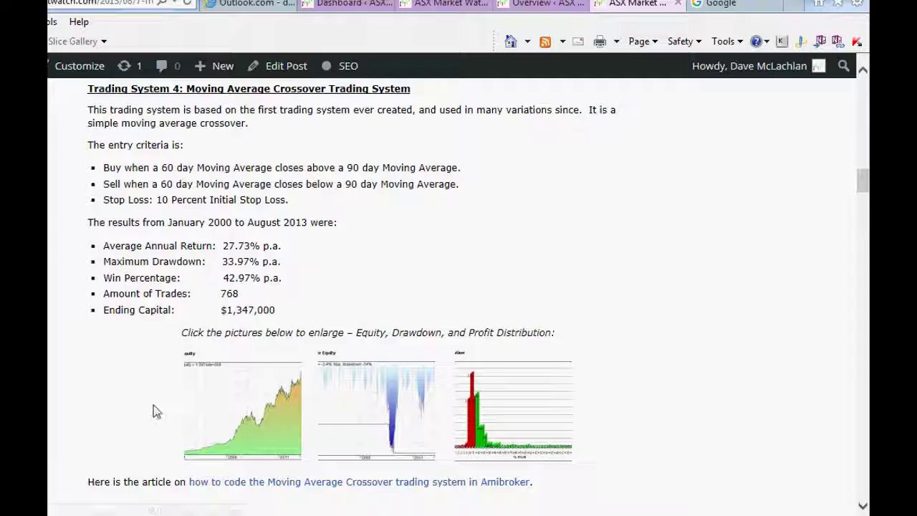
Scroll the blog to the Trading System 5: Sell In May And Go Away results.
{"action": "scroll", "coordinate": [321, 227], "scroll_direction": "down", "scroll_amount": 5}
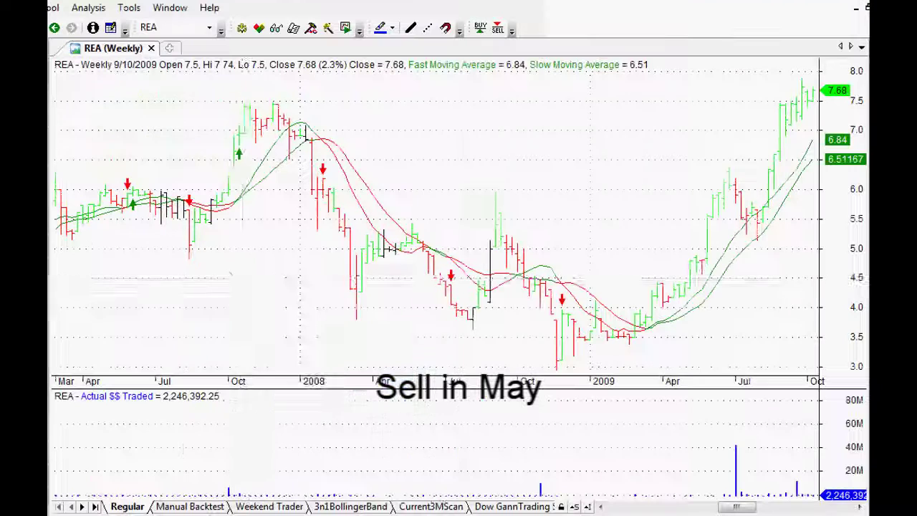
{"action": "right_click", "coordinate": [252, 307]}
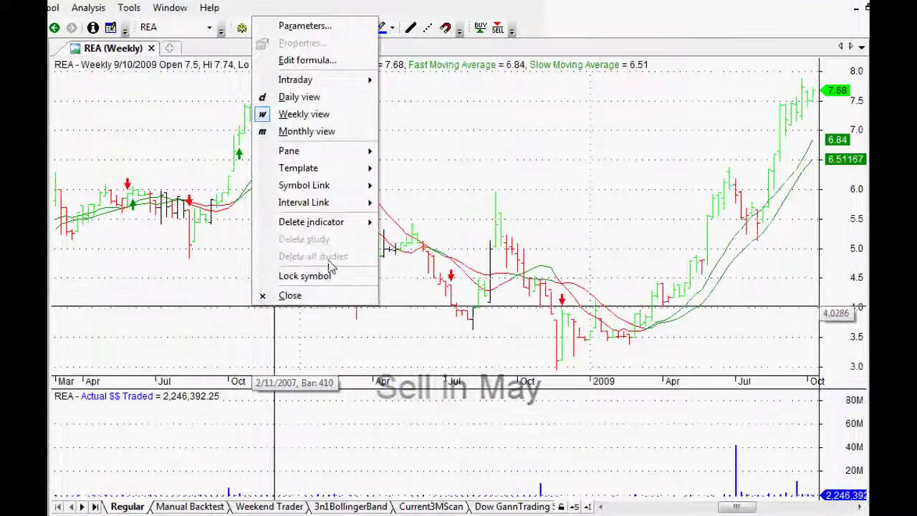
Replace MA_Cross_Stop_wkly with the Sell In May 150-day moving-average system on REA.
{"action": "mouse_move", "coordinate": [341, 222]}
{"action": "left_click", "coordinate": [433, 258]}
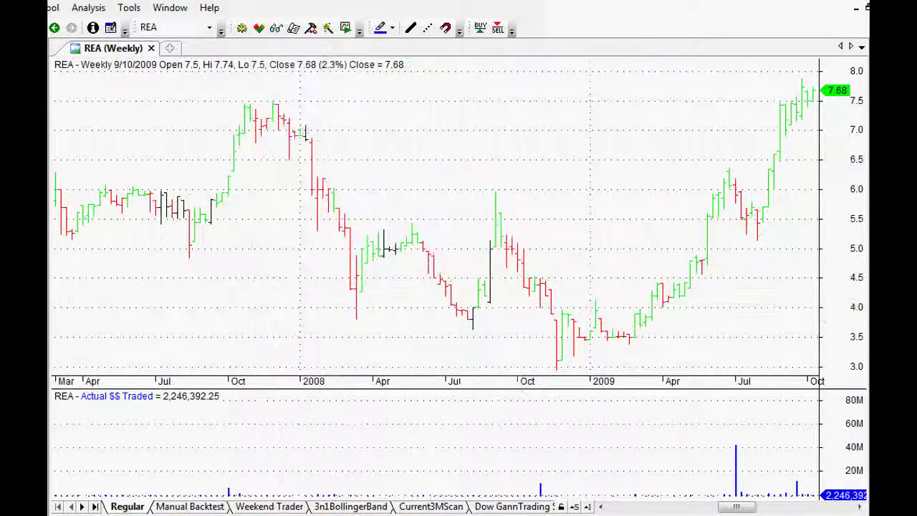
{"action": "left_click_drag", "start_coordinate": [81, 334], "coordinate": [188, 291]}
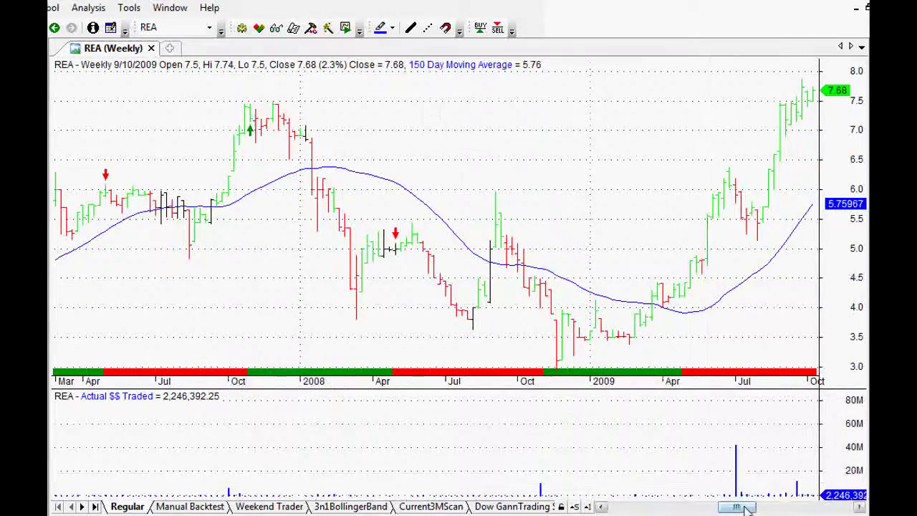
Browse the weekly bars back to 2006–2007, then forward toward 2008.
{"action": "left_click", "coordinate": [709, 506]}
{"action": "left_click_drag", "start_coordinate": [706, 506], "coordinate": [695, 507]}
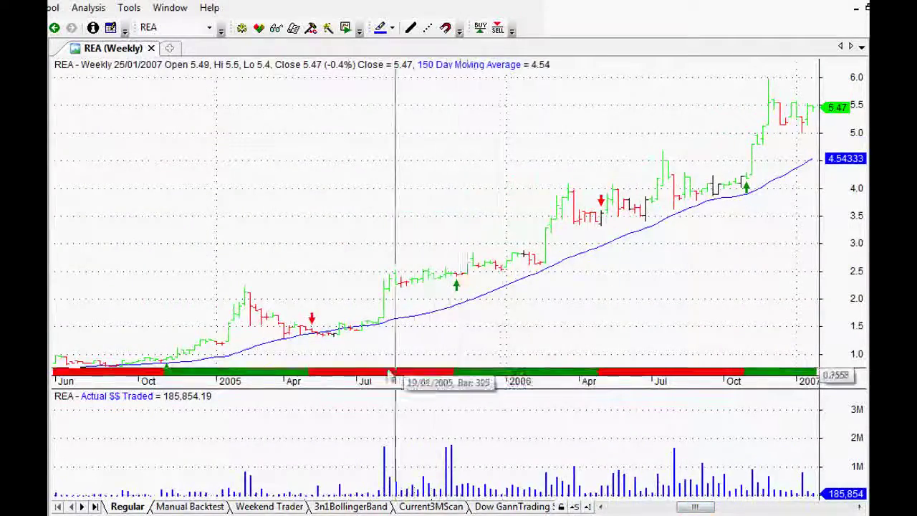
{"action": "left_click_drag", "start_coordinate": [695, 507], "coordinate": [706, 508]}
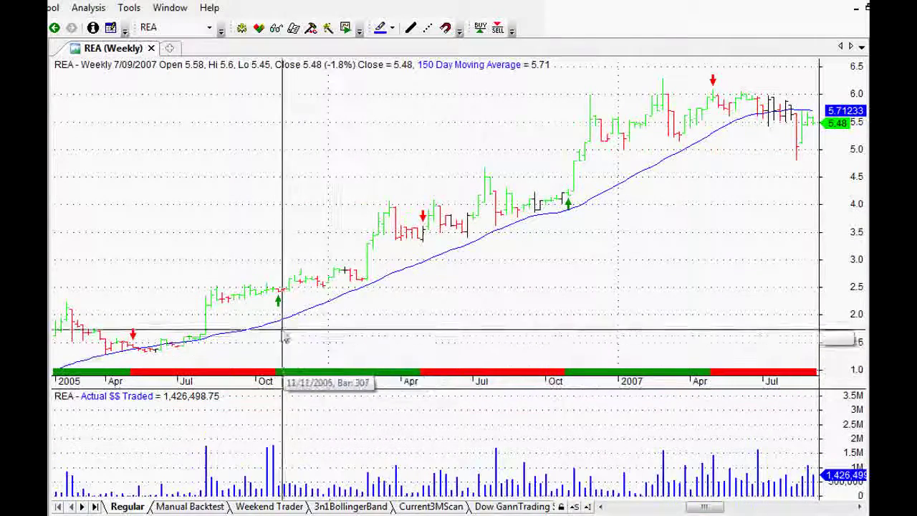
{"action": "mouse_move", "coordinate": [280, 314]}
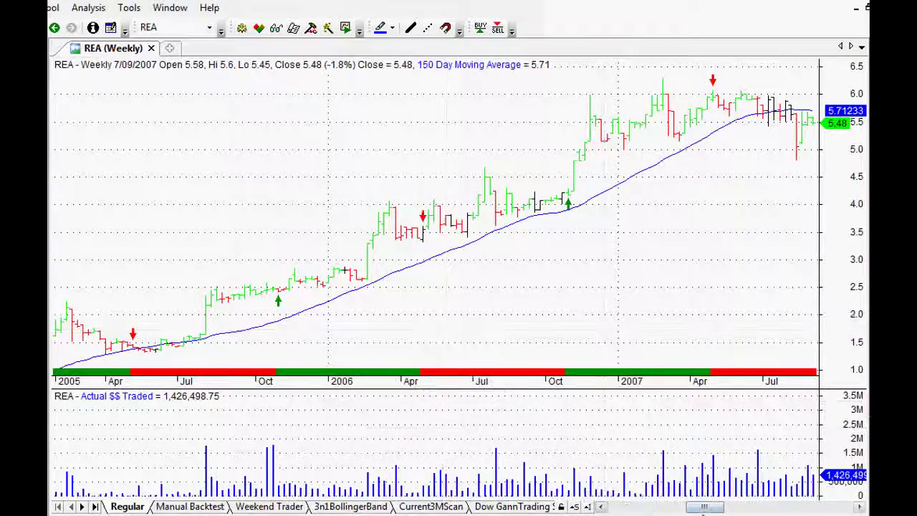
{"action": "left_click", "coordinate": [858, 506]}
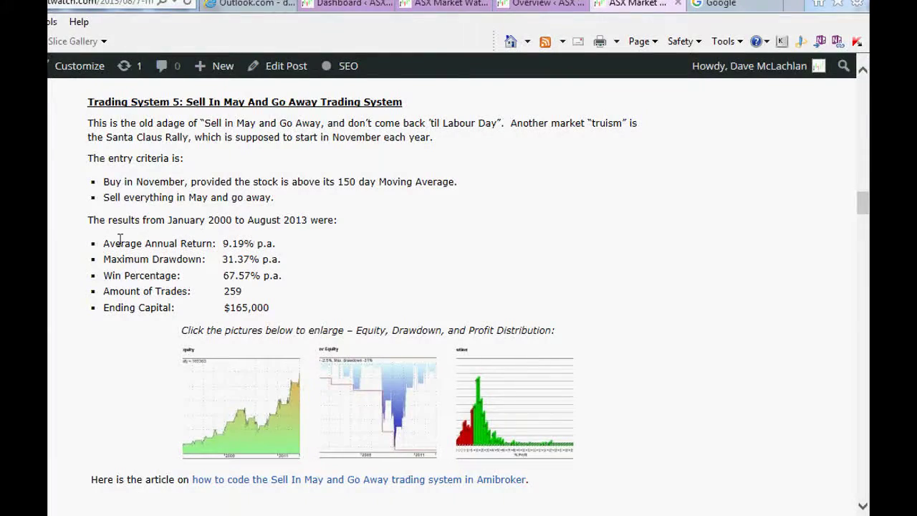
{"action": "left_click_drag", "start_coordinate": [104, 244], "coordinate": [257, 245]}
{"action": "left_click", "coordinate": [274, 238]}
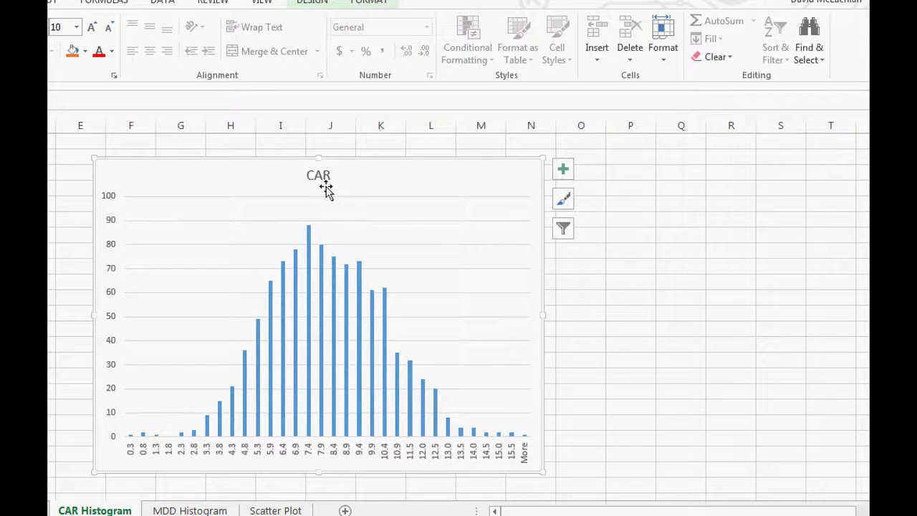
Check the histogram series' SERIES formula, then go to the Scatter Plot sheet with Ctrl+PageDown.
{"action": "left_click", "coordinate": [308, 247]}
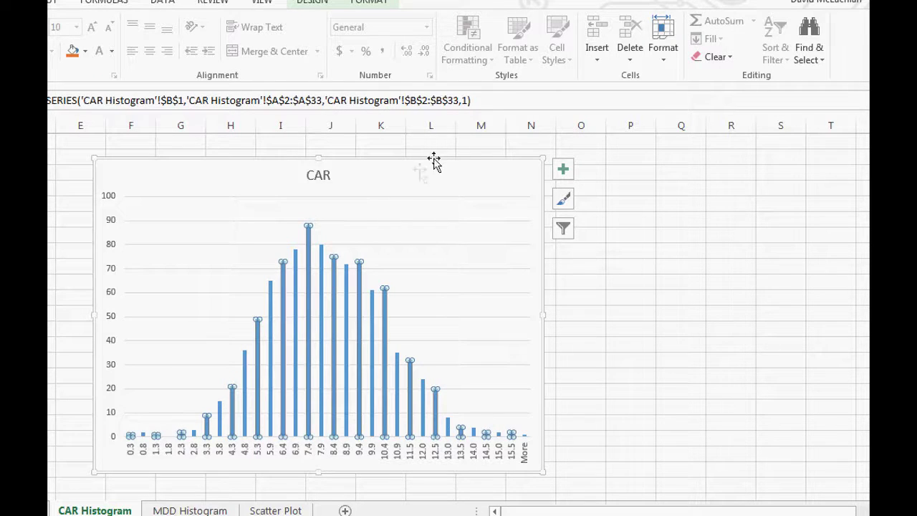
{"action": "key", "text": "ctrl+Page_Down"}
{"action": "key", "text": "ctrl+Page_Down"}
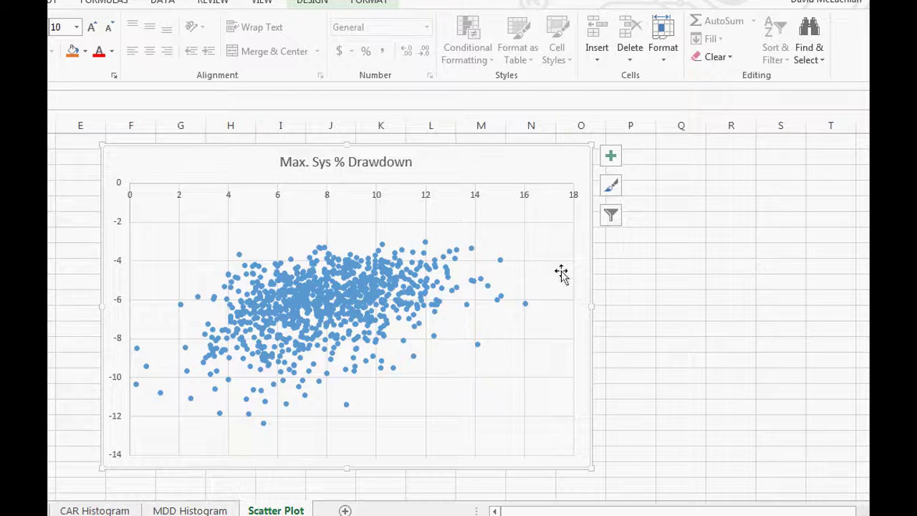
Prefix the scatter chart title with 'CAR / ' and nudge the chart slightly left and down.
{"action": "double_click", "coordinate": [294, 161]}
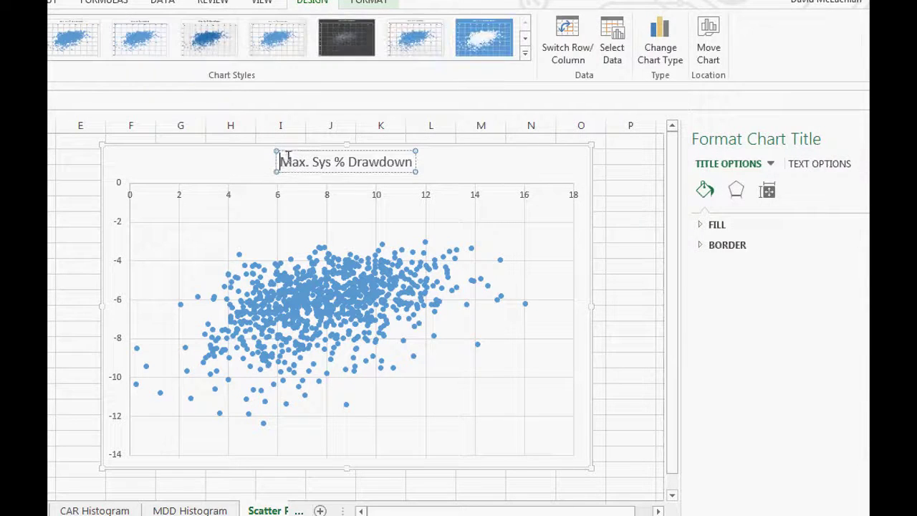
{"action": "type", "text": "CAR /"}
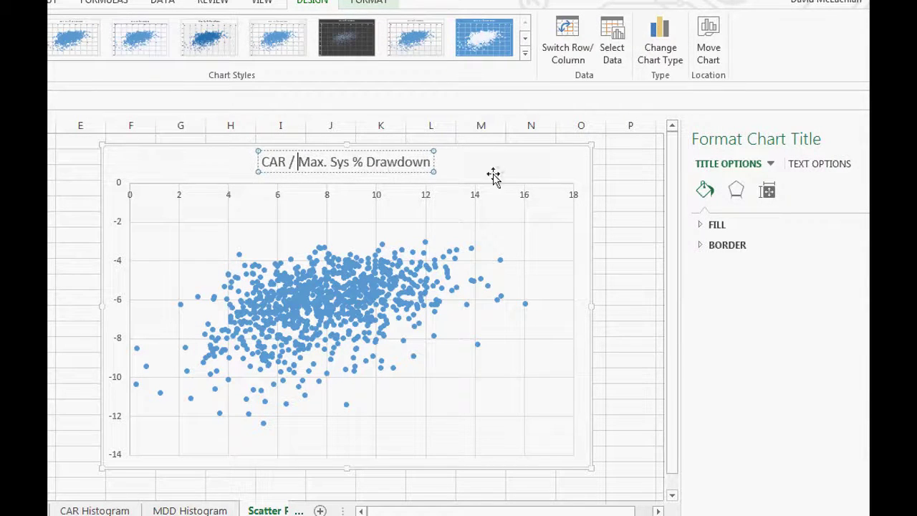
{"action": "left_click", "coordinate": [494, 177]}
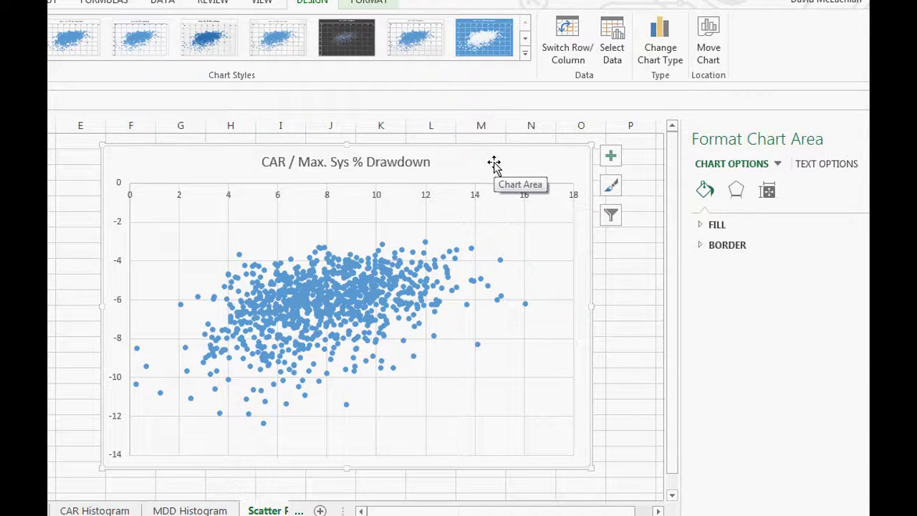
{"action": "left_click_drag", "start_coordinate": [493, 164], "coordinate": [470, 163]}
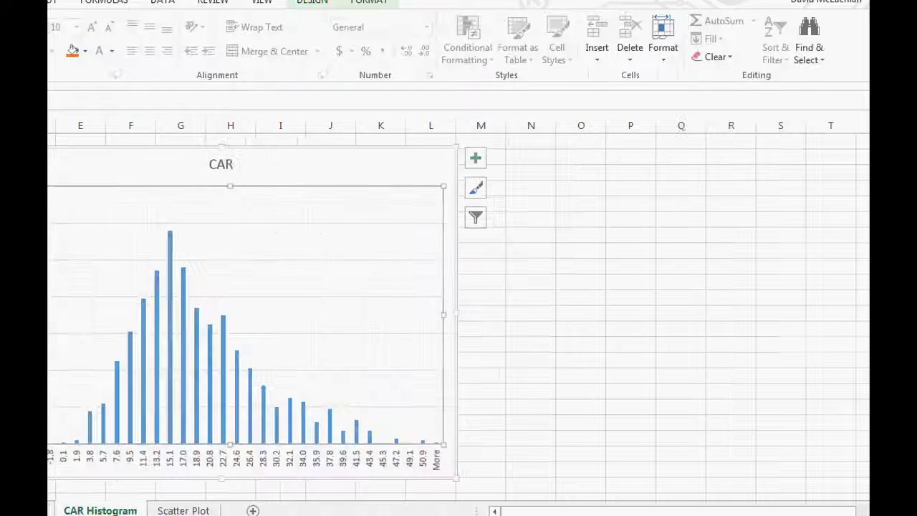
Drag the Scatter Plot and CAR Histogram charts rightward, then inspect the histogram's 15.1 bar.
{"action": "left_click", "coordinate": [184, 510]}
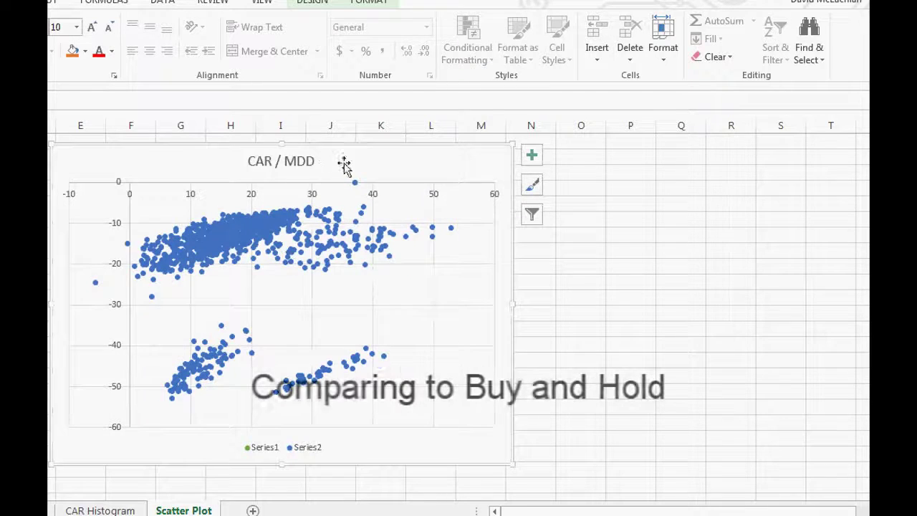
{"action": "left_click_drag", "start_coordinate": [344, 164], "coordinate": [393, 167]}
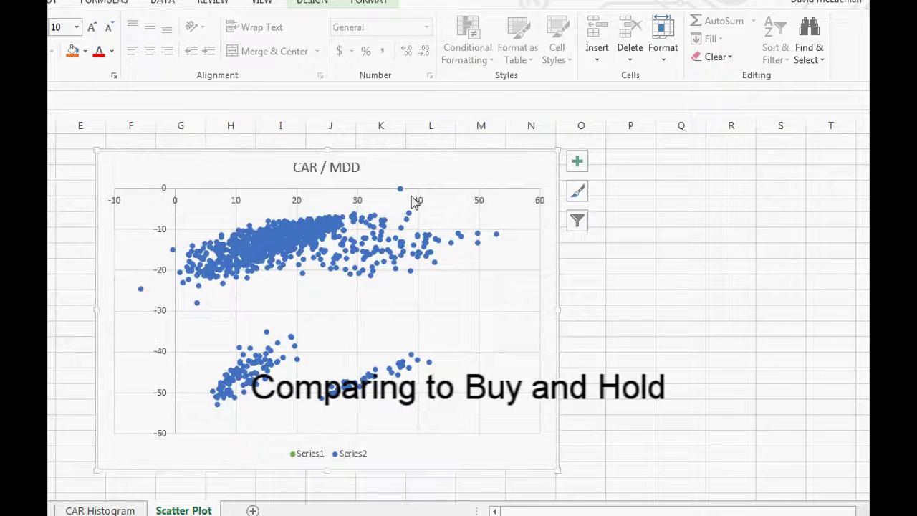
{"action": "left_click", "coordinate": [101, 510]}
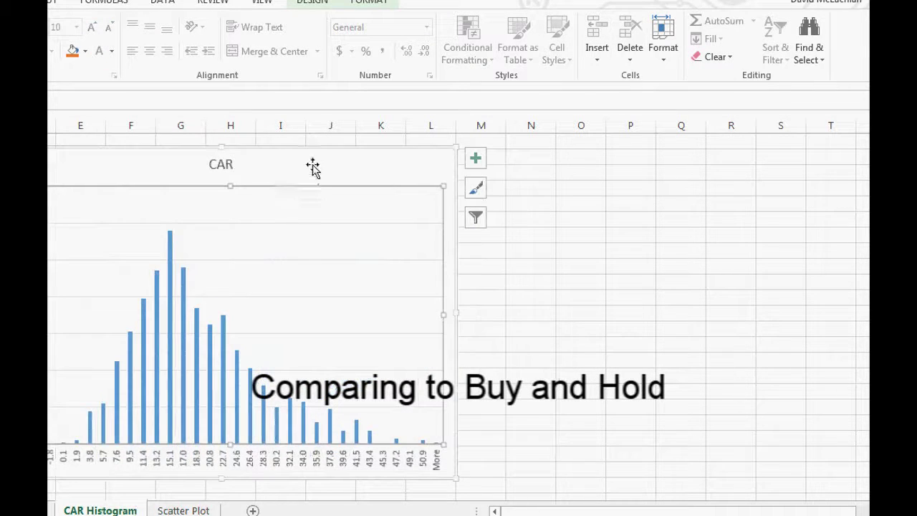
{"action": "left_click_drag", "start_coordinate": [314, 167], "coordinate": [430, 164]}
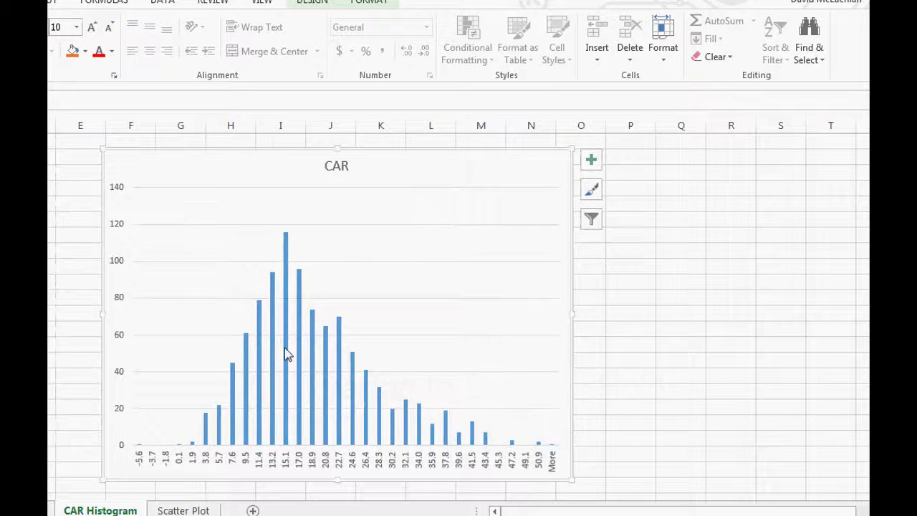
{"action": "left_click", "coordinate": [289, 248]}
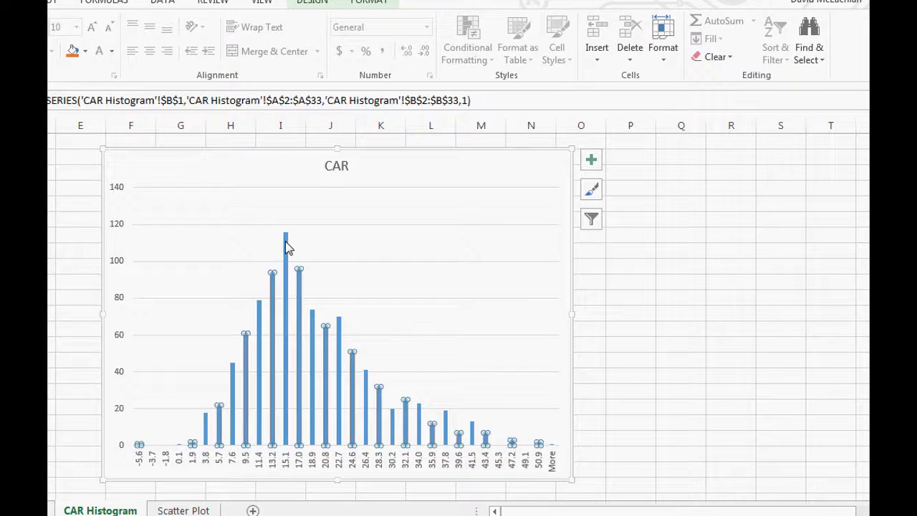
{"action": "left_click", "coordinate": [287, 247]}
{"action": "left_click", "coordinate": [450, 177]}
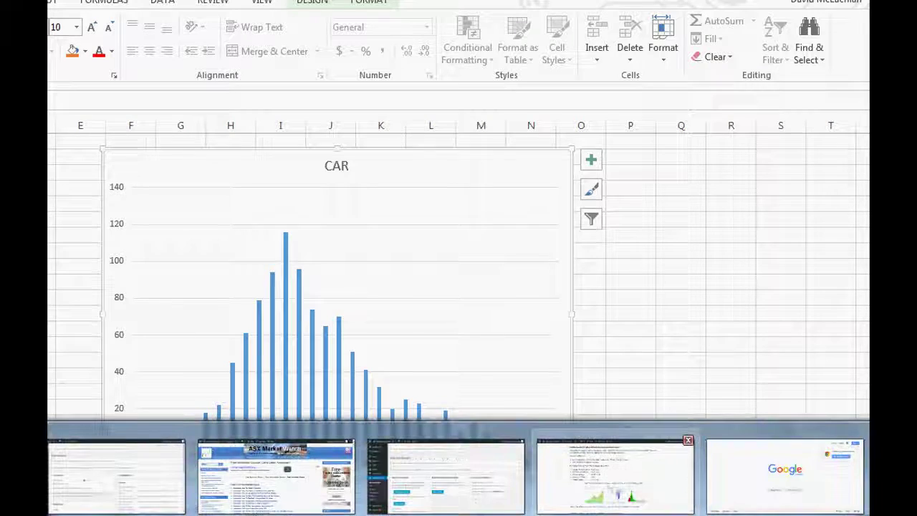
Switch to the blog post and scroll down to the Trading System 6: Leap Of Faith section.
{"action": "left_click", "coordinate": [614, 469]}
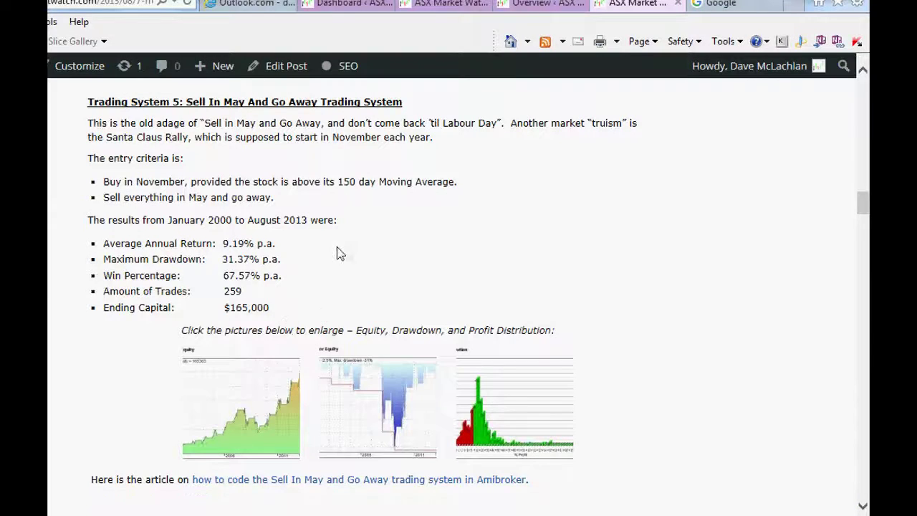
{"action": "scroll", "coordinate": [348, 250], "scroll_direction": "down", "scroll_amount": 5}
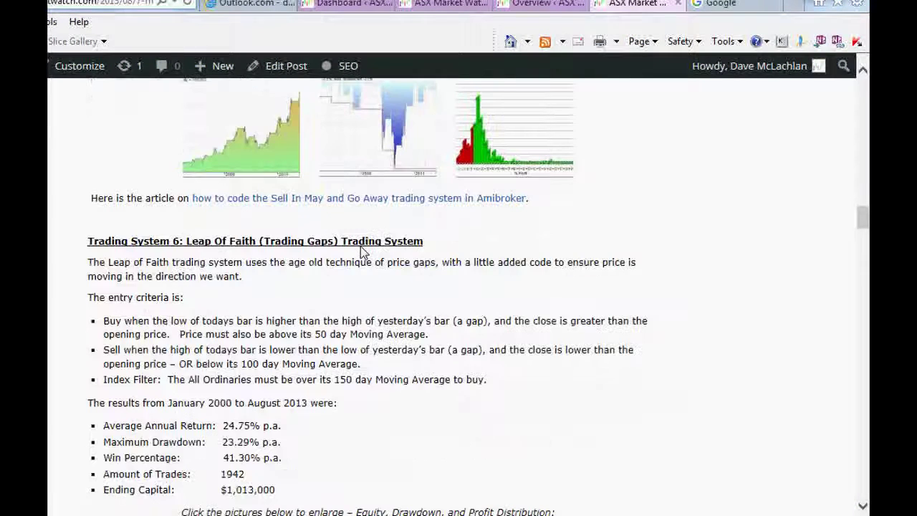
{"action": "scroll", "coordinate": [364, 242], "scroll_direction": "down", "scroll_amount": 1}
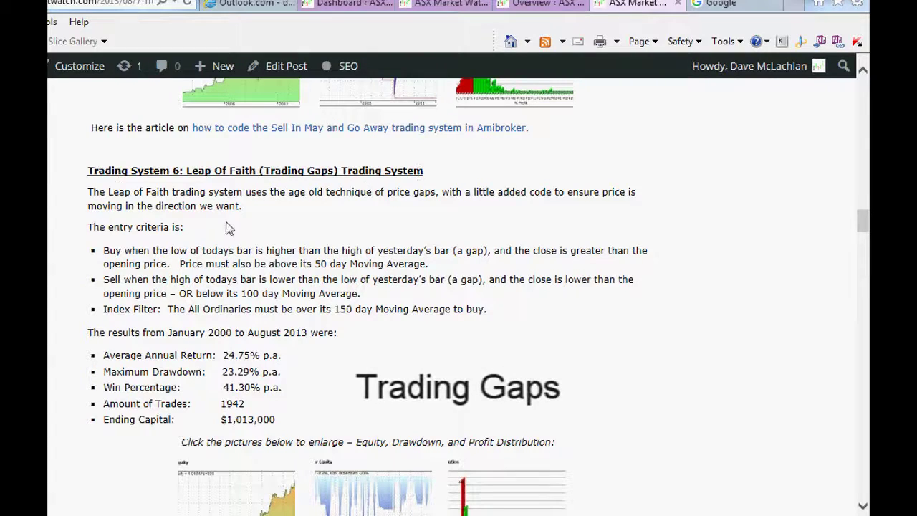
{"action": "scroll", "coordinate": [236, 262], "scroll_direction": "down", "scroll_amount": 1}
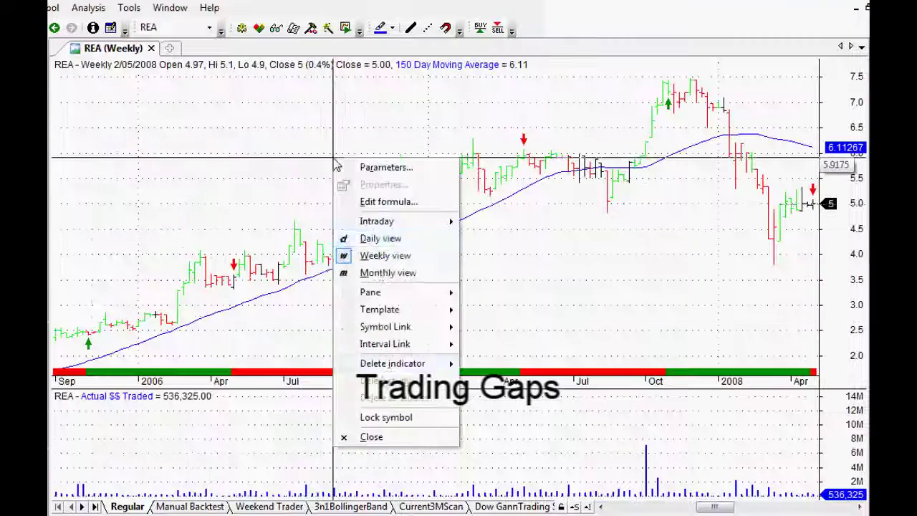
Remove the 150-day moving-average system from REA's chart and switch to daily bars.
{"action": "mouse_move", "coordinate": [399, 364]}
{"action": "left_click", "coordinate": [528, 402]}
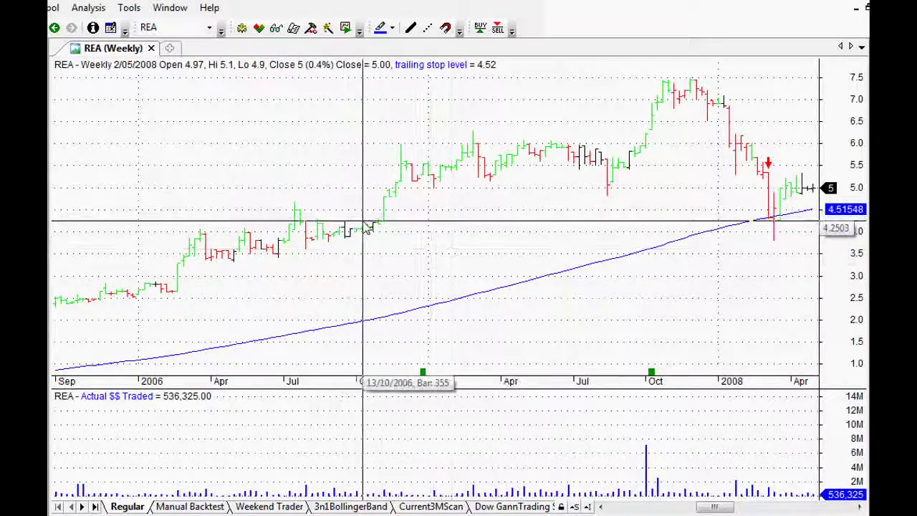
{"action": "key", "text": "d"}
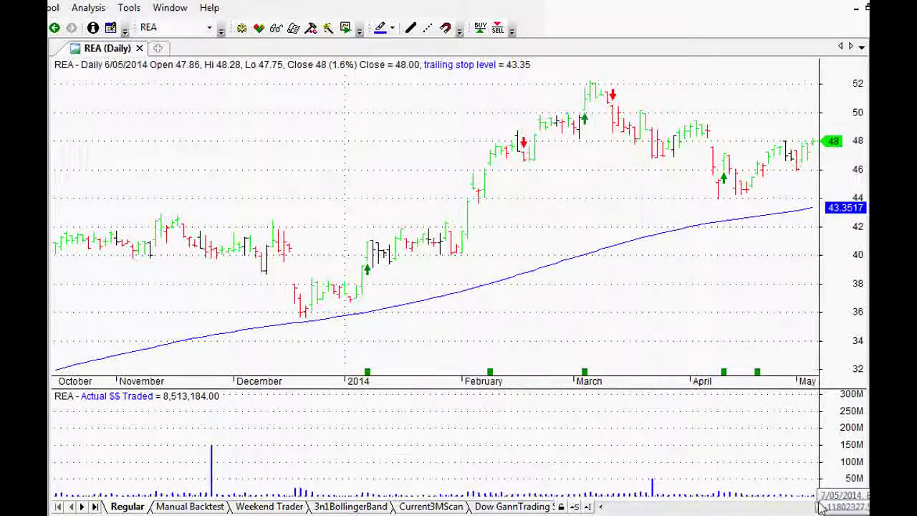
Scroll REA's daily trailing-stop chart back toward 2009–2010, then return to the Leap Of Faith post.
{"action": "left_click_drag", "start_coordinate": [823, 507], "coordinate": [792, 507]}
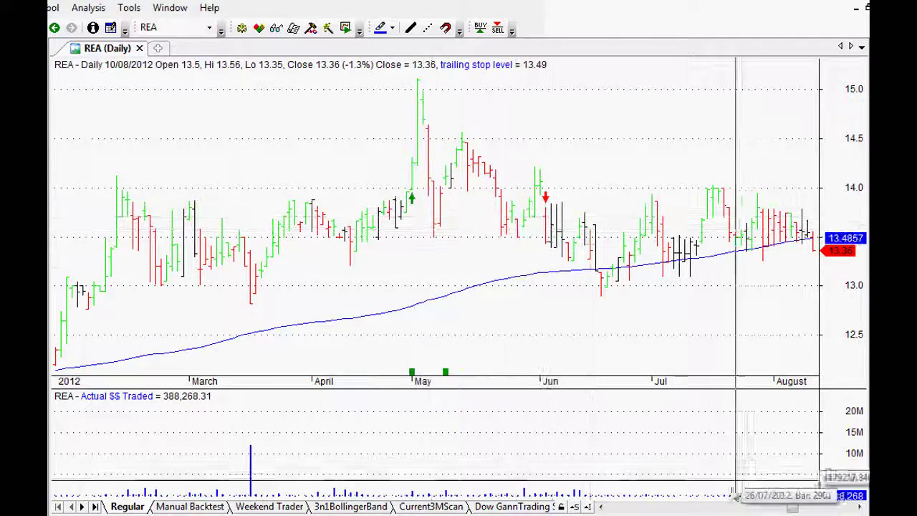
{"action": "left_click_drag", "start_coordinate": [792, 507], "coordinate": [762, 507]}
{"action": "left_click_drag", "start_coordinate": [760, 507], "coordinate": [752, 508]}
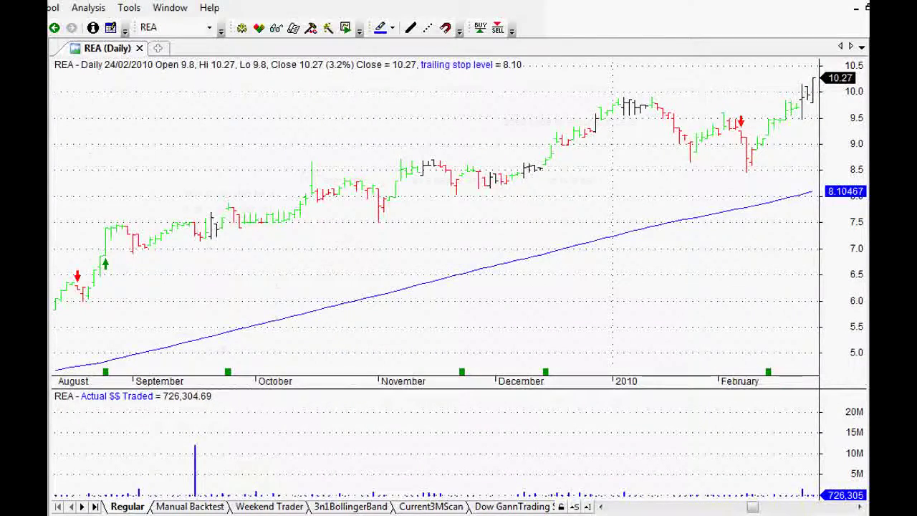
{"action": "key", "text": "alt+Tab"}
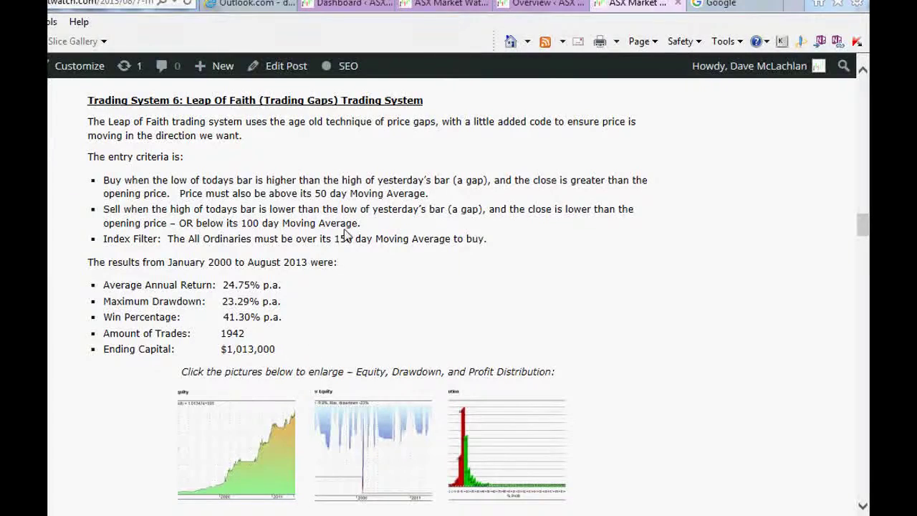
{"action": "left_click_drag", "start_coordinate": [112, 285], "coordinate": [267, 285]}
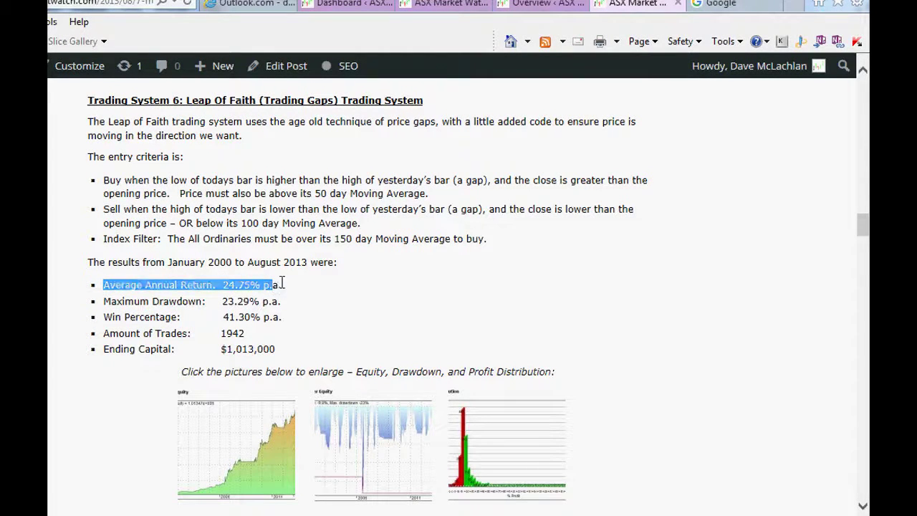
{"action": "left_click", "coordinate": [281, 286]}
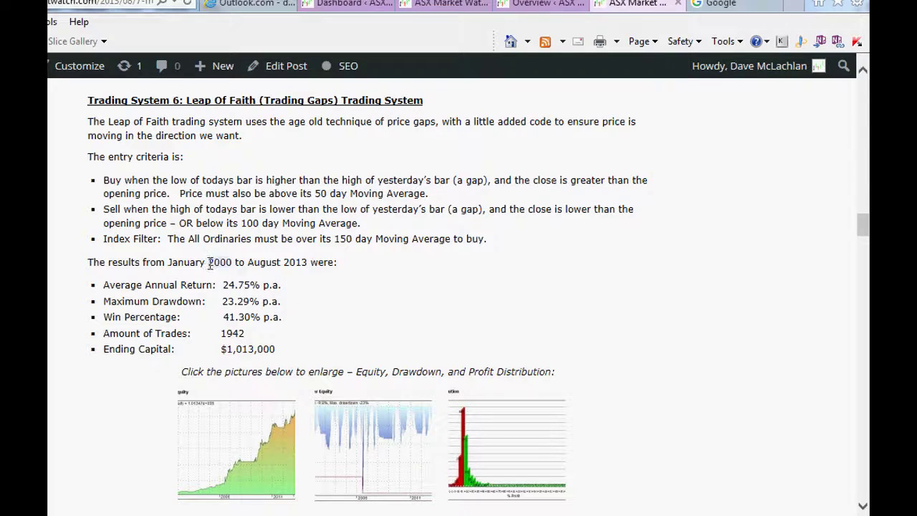
{"action": "left_click_drag", "start_coordinate": [210, 262], "coordinate": [331, 270]}
{"action": "left_click", "coordinate": [327, 269]}
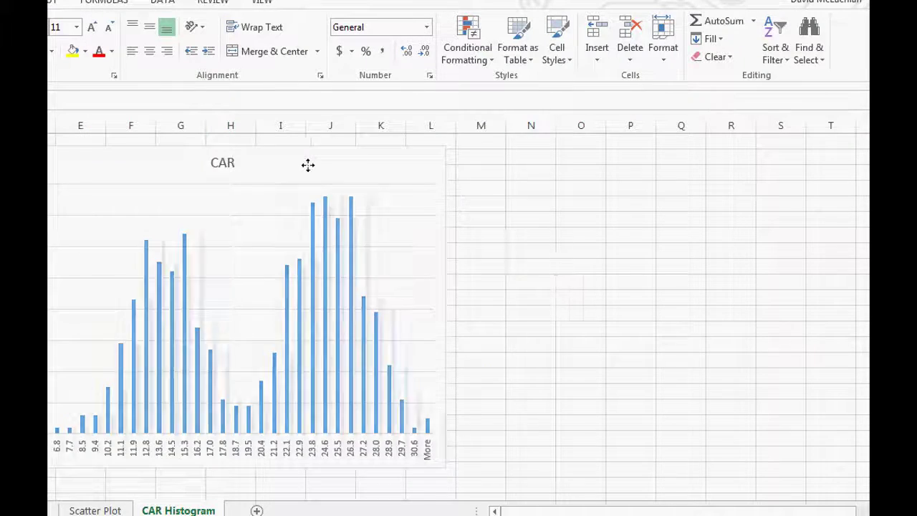
Drag the CAR histogram fully into view and inspect its 24.6 bar before deselecting.
{"action": "left_click_drag", "start_coordinate": [307, 165], "coordinate": [389, 172]}
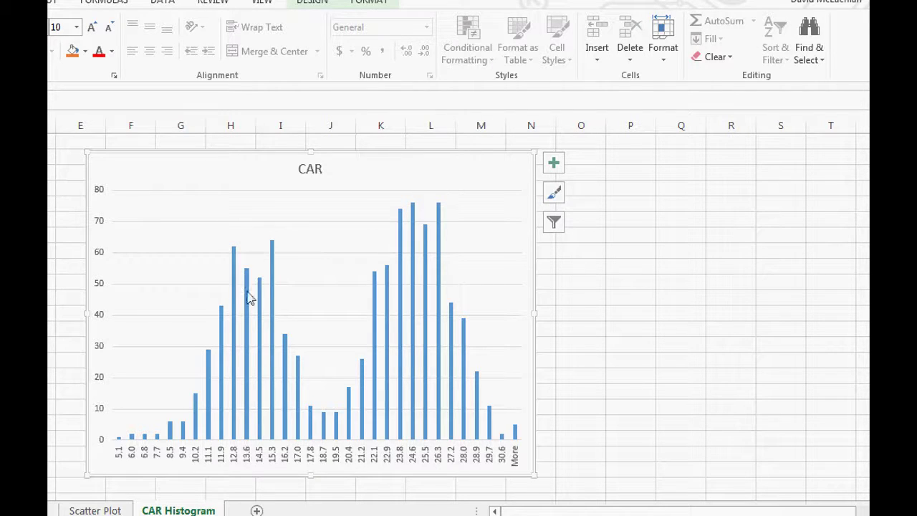
{"action": "left_click", "coordinate": [272, 252]}
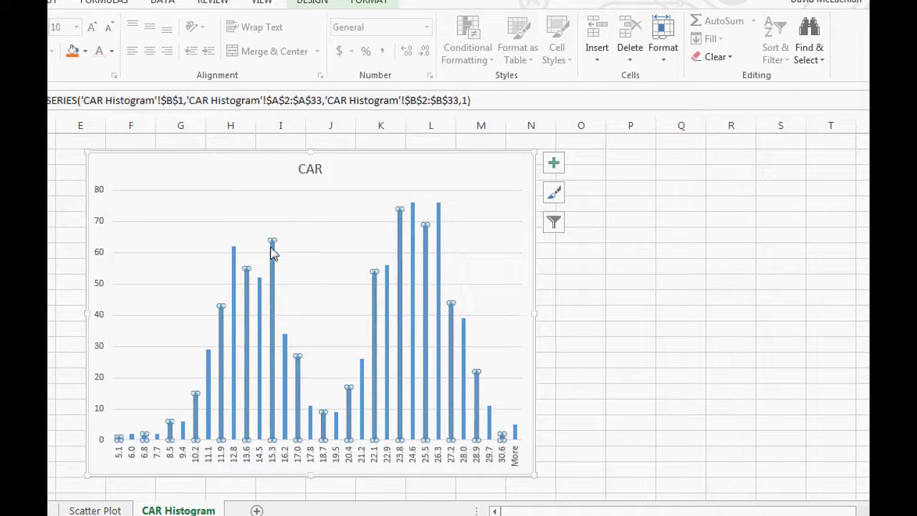
{"action": "left_click", "coordinate": [414, 218]}
{"action": "left_click", "coordinate": [440, 178]}
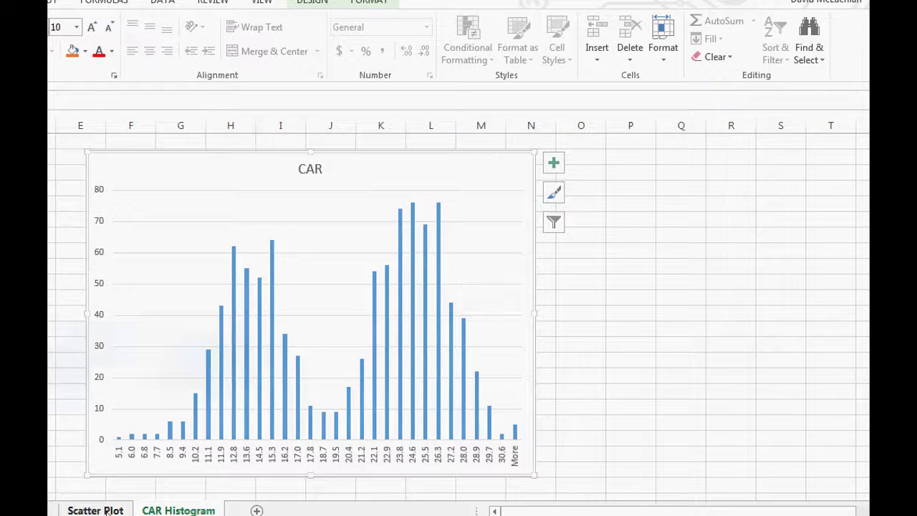
Open the Scatter Plot sheet and nudge the Max. Sys % Drawdown chart slightly left.
{"action": "left_click", "coordinate": [95, 510]}
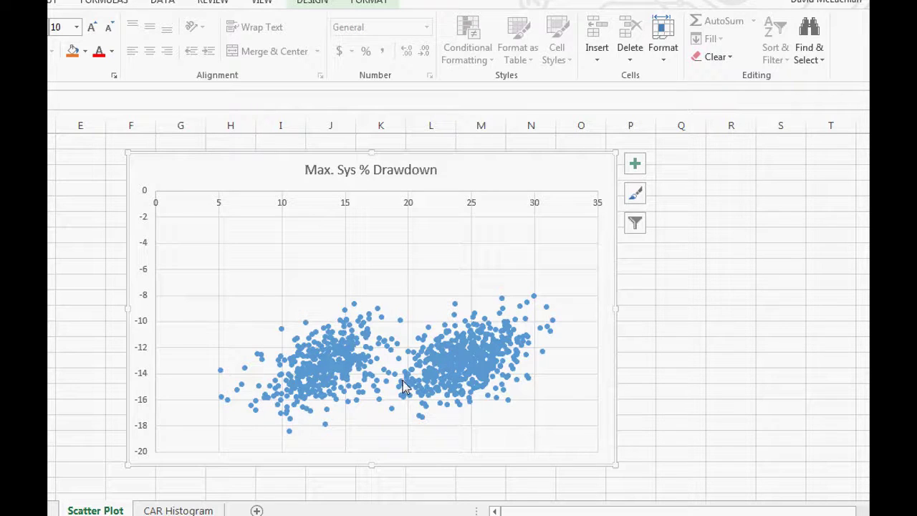
{"action": "mouse_move", "coordinate": [449, 341]}
{"action": "left_click_drag", "start_coordinate": [231, 170], "coordinate": [220, 164]}
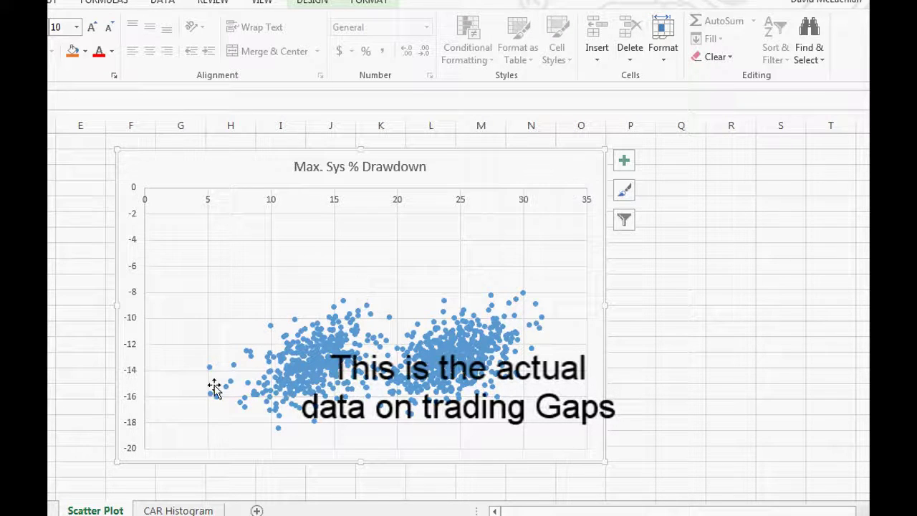
{"action": "mouse_move", "coordinate": [234, 391]}
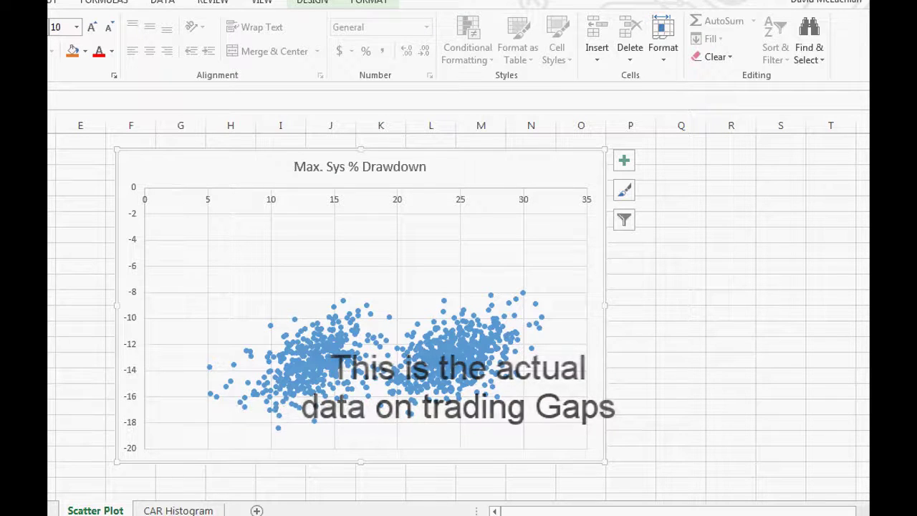
{"action": "mouse_move", "coordinate": [456, 514]}
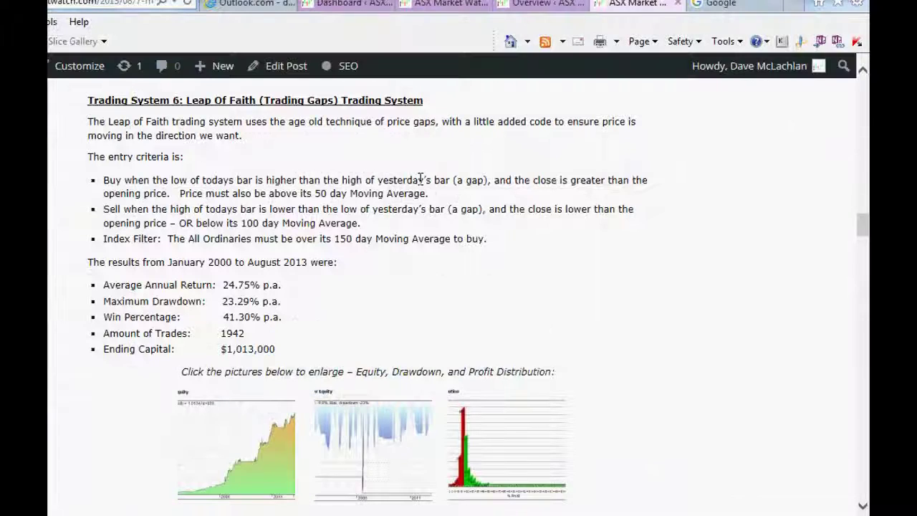
Scroll the blog post down to Trading System 7: Moving Average Up, Moving Average Down.
{"action": "scroll", "coordinate": [421, 180], "scroll_direction": "down", "scroll_amount": 4}
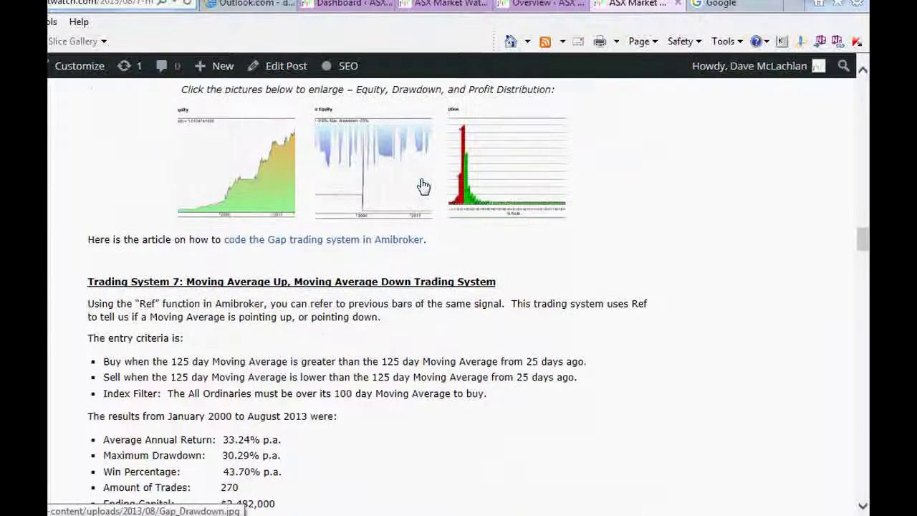
{"action": "scroll", "coordinate": [423, 186], "scroll_direction": "down", "scroll_amount": 2}
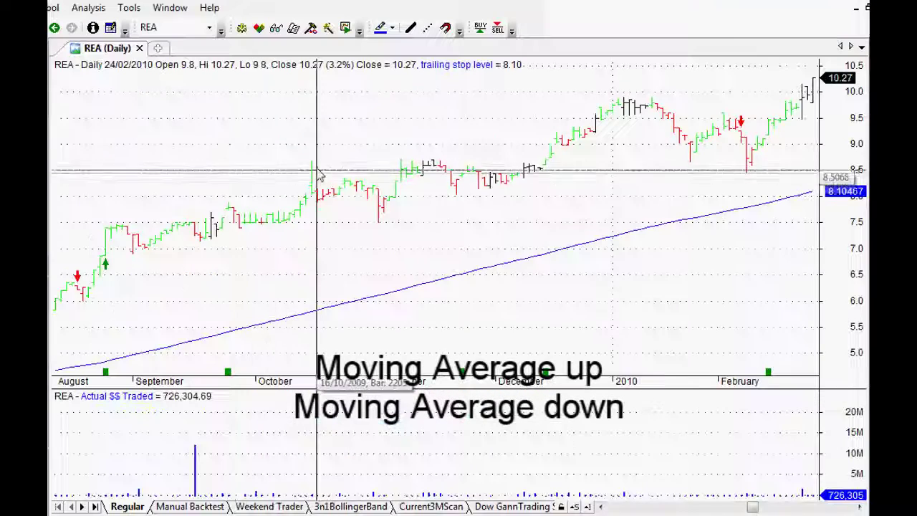
{"action": "right_click", "coordinate": [303, 127]}
Delete REA's Price1 trailing-stop indicator, scroll the weekly chart forward, and return to the blog.
{"action": "mouse_move", "coordinate": [344, 330]}
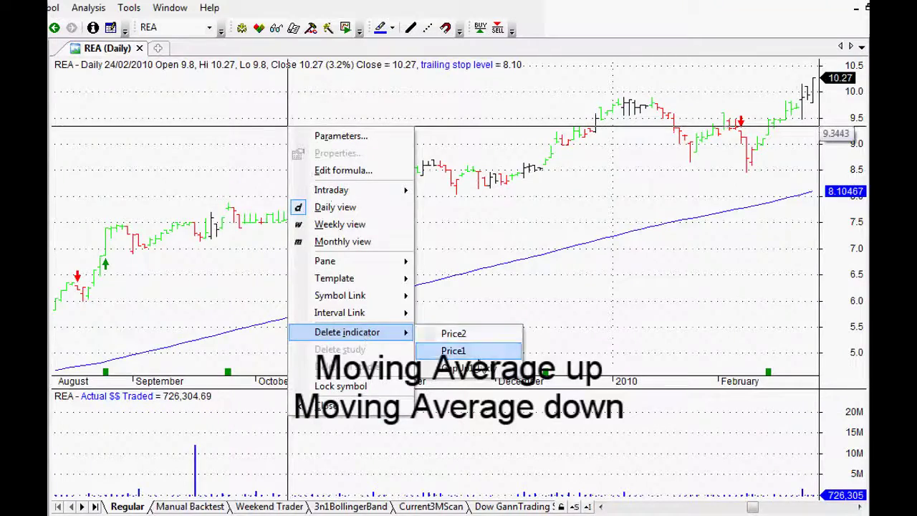
{"action": "left_click", "coordinate": [440, 350]}
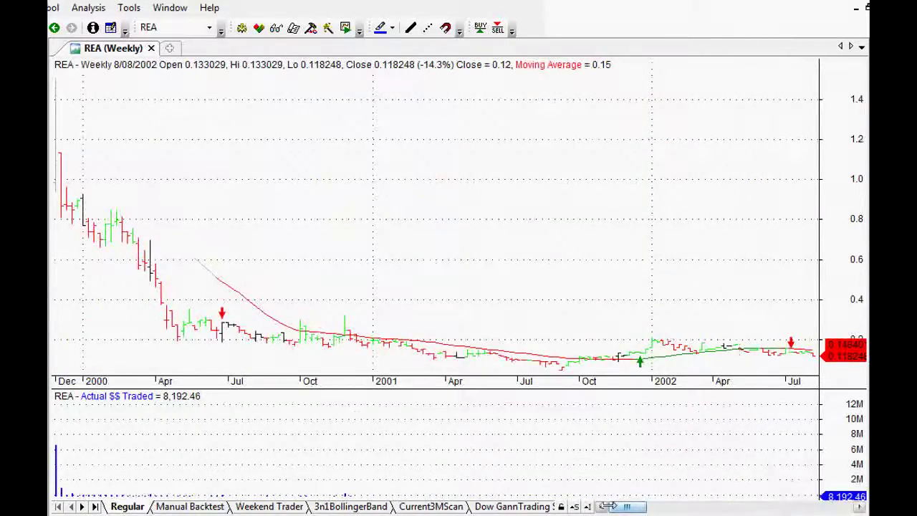
{"action": "left_click_drag", "start_coordinate": [607, 506], "coordinate": [660, 507]}
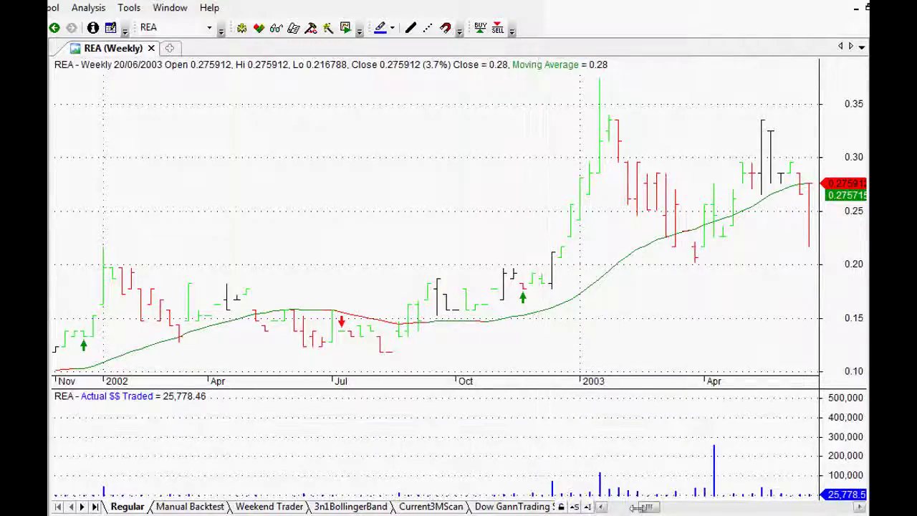
{"action": "left_click_drag", "start_coordinate": [645, 508], "coordinate": [731, 507]}
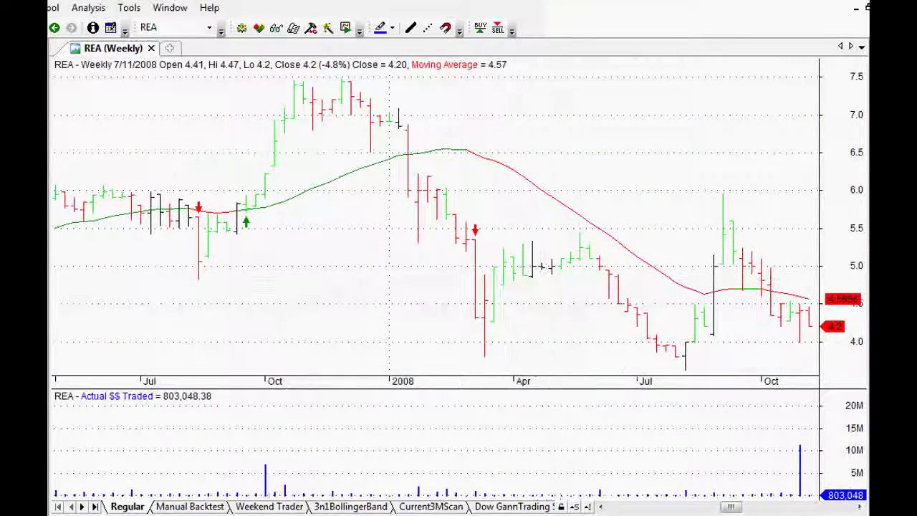
{"action": "key", "text": "alt+Tab"}
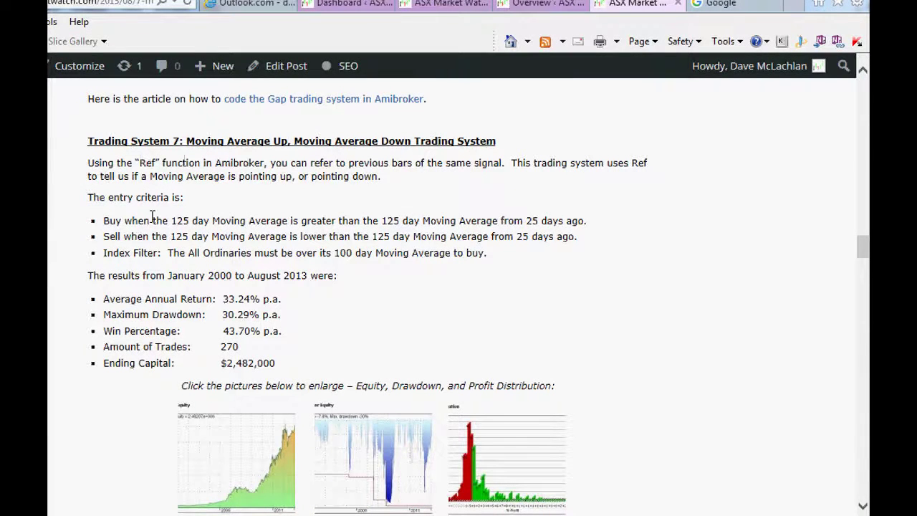
Highlight the 33.24% annual return and January 2000–August 2013 lines, then bring up Excel's CAR histogram.
{"action": "left_click_drag", "start_coordinate": [105, 304], "coordinate": [283, 306]}
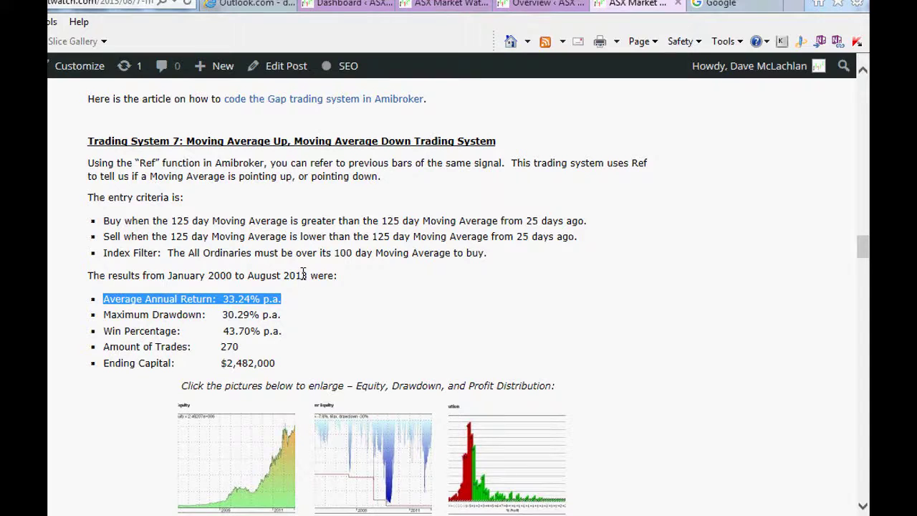
{"action": "left_click", "coordinate": [219, 270]}
{"action": "left_click_drag", "start_coordinate": [204, 275], "coordinate": [340, 281]}
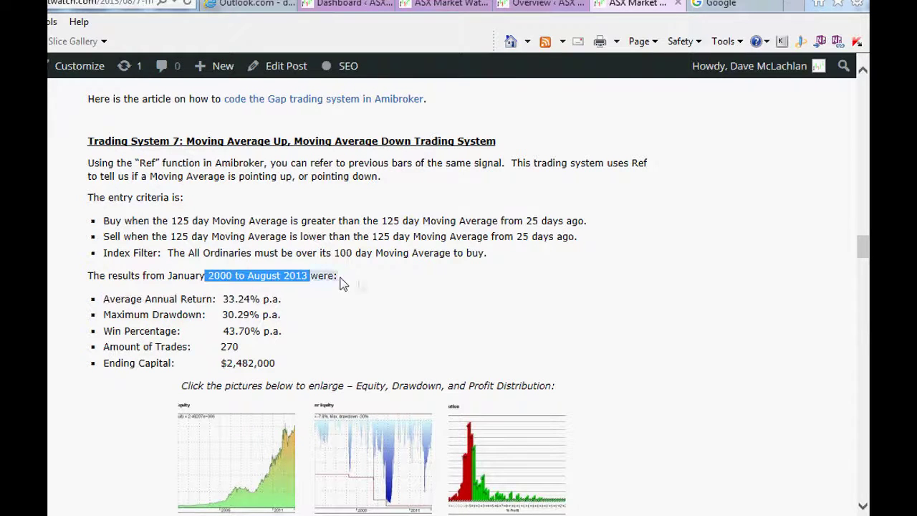
{"action": "left_click", "coordinate": [361, 280]}
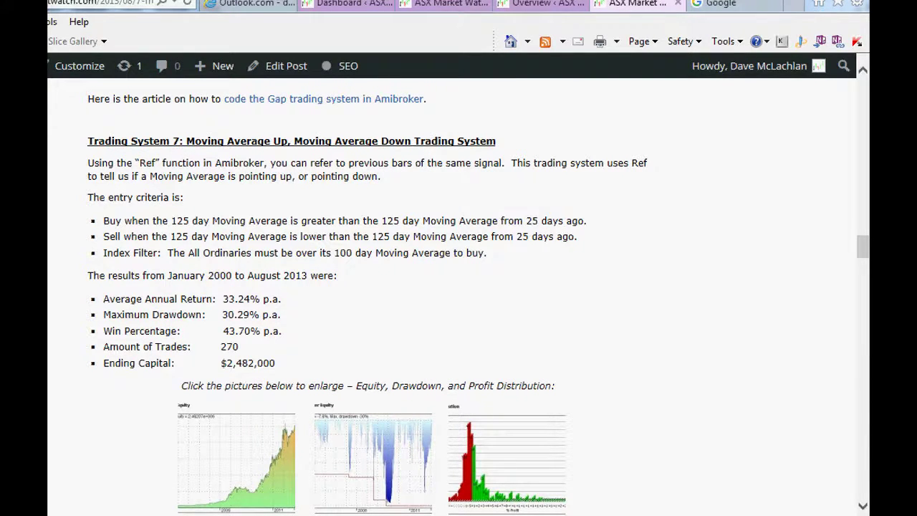
{"action": "mouse_move", "coordinate": [459, 515]}
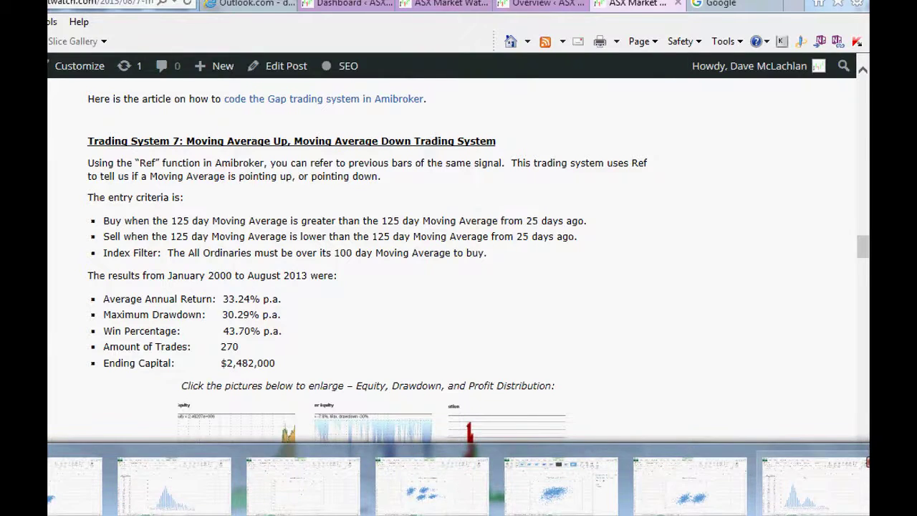
{"action": "left_click", "coordinate": [813, 488]}
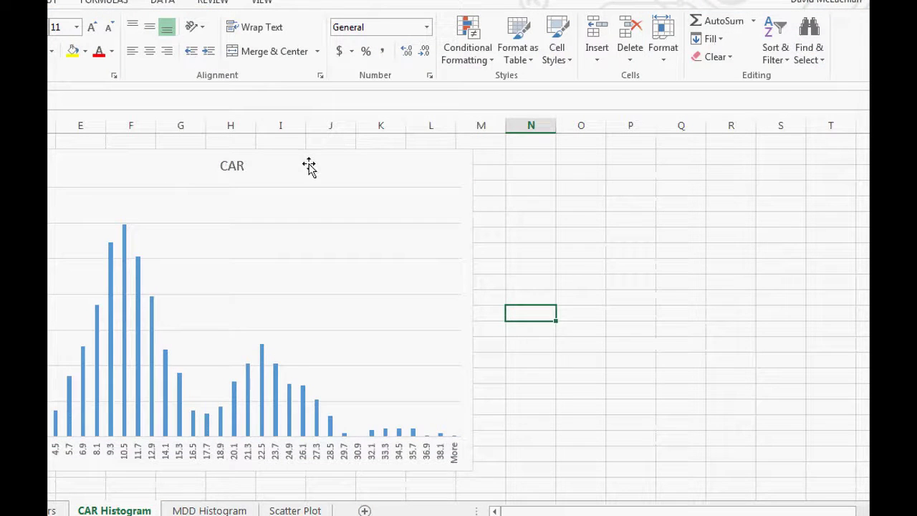
Inspect the Moving Average histogram's 10.5 and 22.5 peak bars, then switch to the Scatter Plot sheet.
{"action": "left_click", "coordinate": [372, 174]}
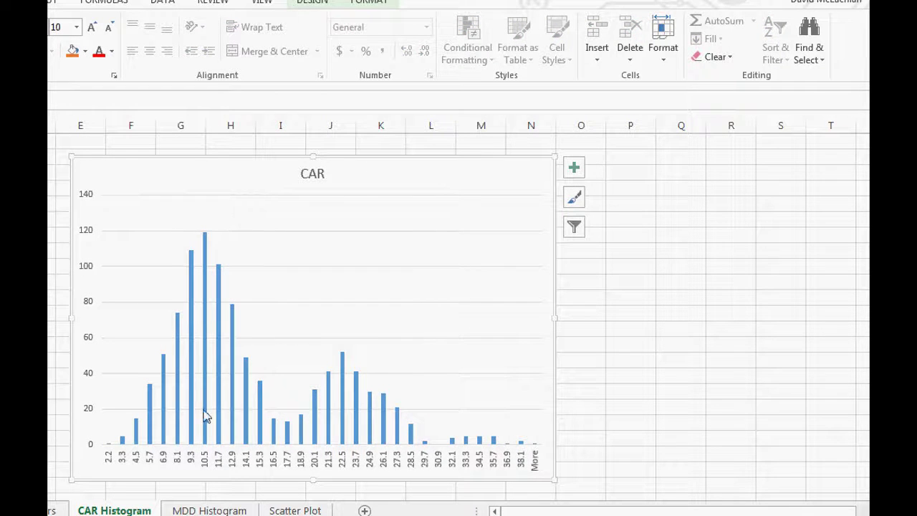
{"action": "double_click", "coordinate": [205, 241]}
{"action": "left_click", "coordinate": [206, 247]}
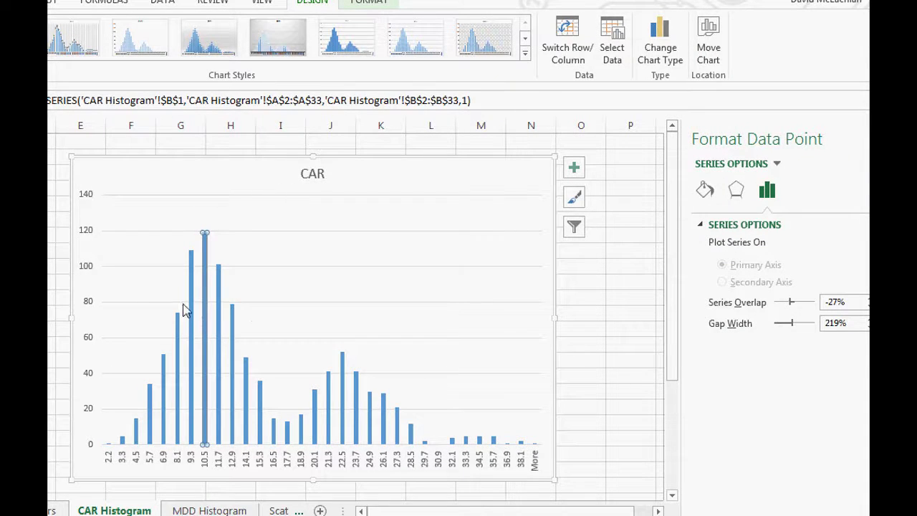
{"action": "left_click", "coordinate": [343, 362]}
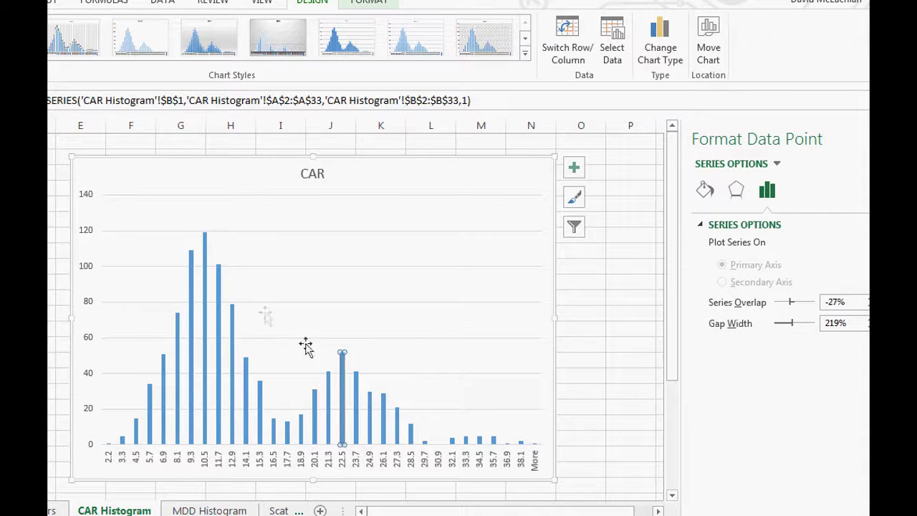
{"action": "left_click", "coordinate": [403, 179]}
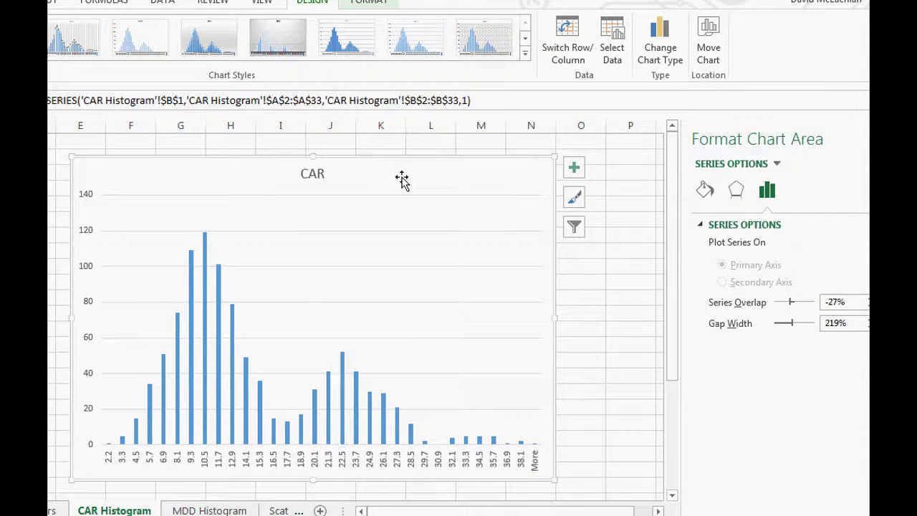
{"action": "left_click", "coordinate": [205, 253]}
{"action": "left_click", "coordinate": [313, 194]}
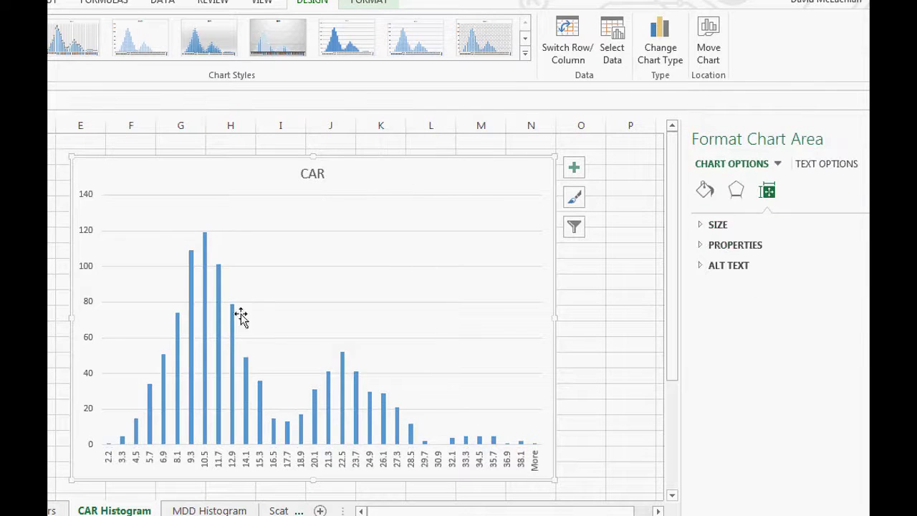
{"action": "left_click", "coordinate": [278, 510]}
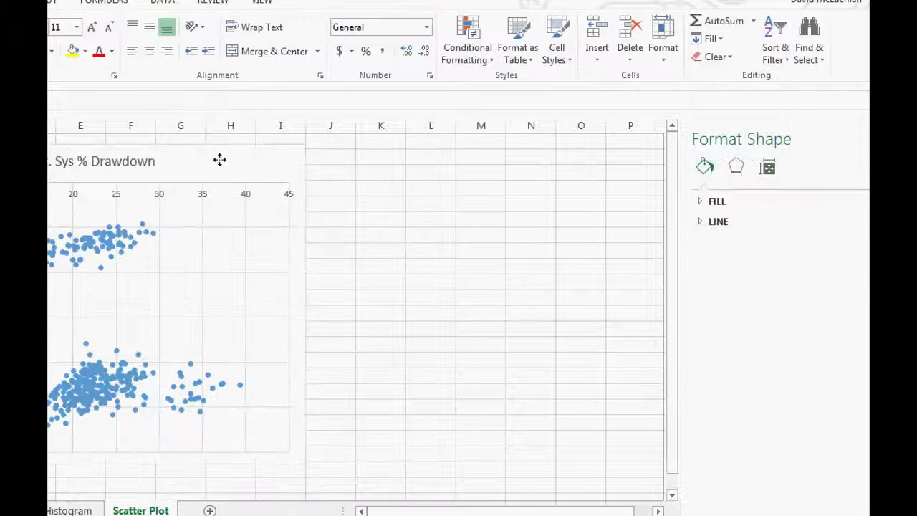
Reposition the Max. Sys % Drawdown scatter chart so both point clusters are fully visible.
{"action": "left_click_drag", "start_coordinate": [219, 158], "coordinate": [445, 164]}
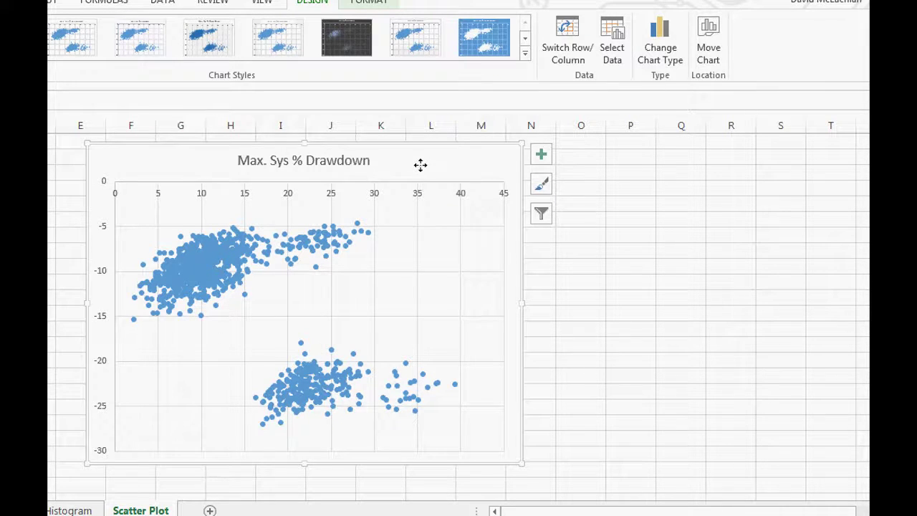
{"action": "left_click_drag", "start_coordinate": [419, 166], "coordinate": [414, 171]}
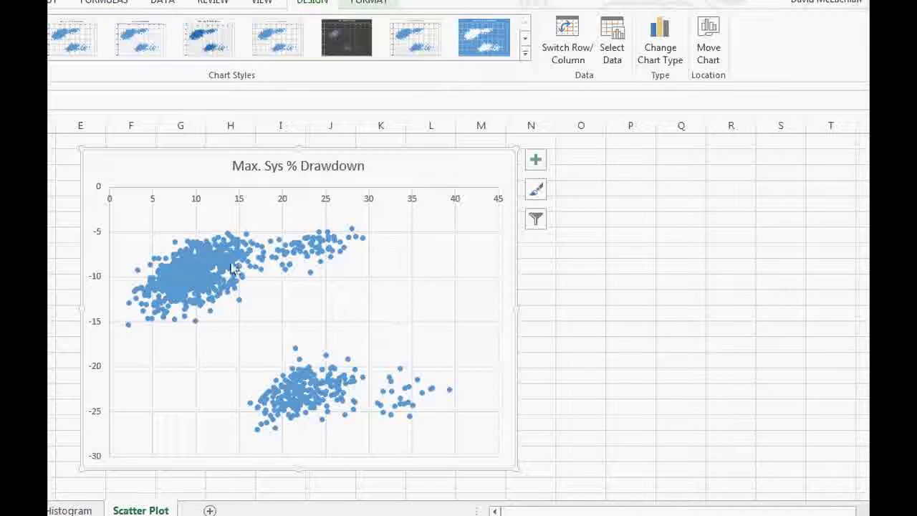
{"action": "mouse_move", "coordinate": [232, 241]}
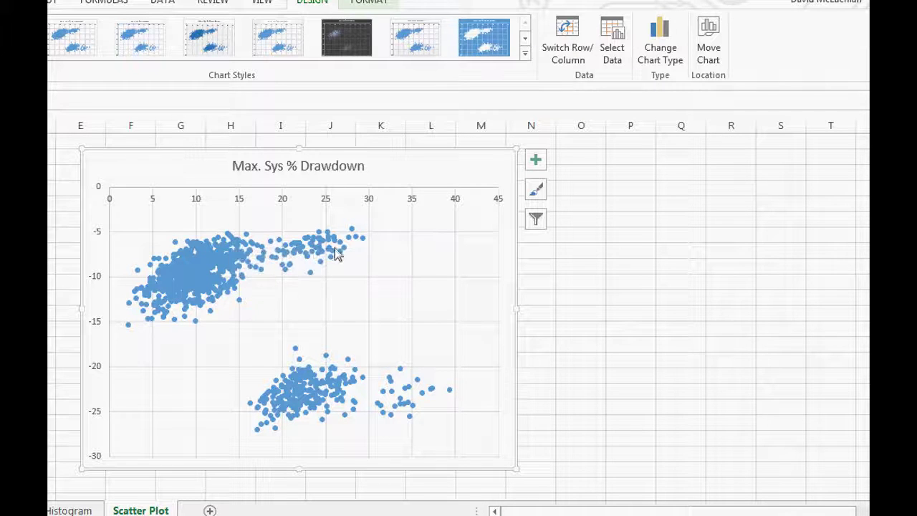
{"action": "left_click_drag", "start_coordinate": [414, 172], "coordinate": [410, 173]}
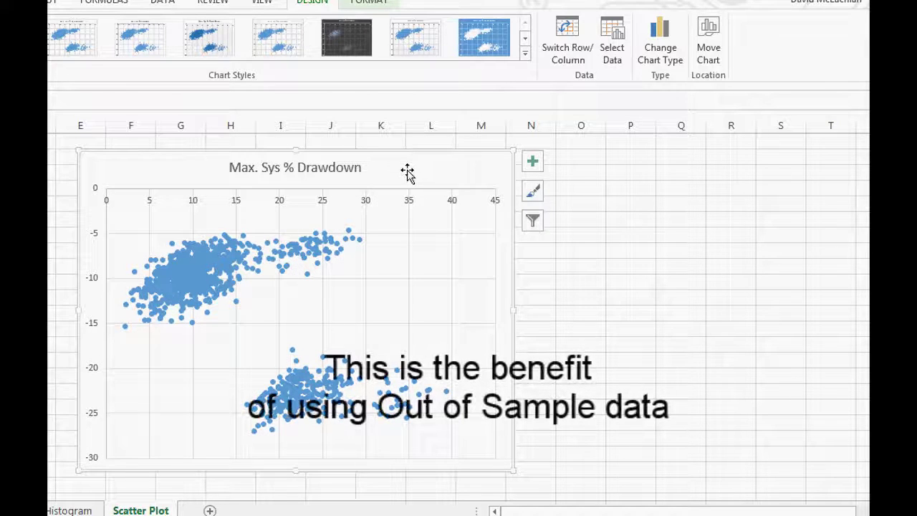